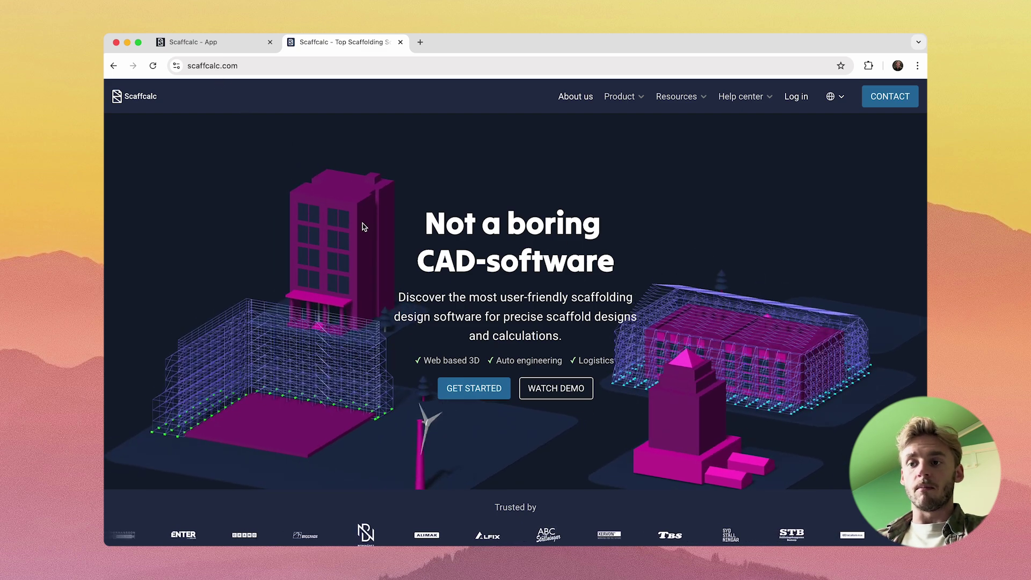
- Switch to the Scaffcalc app's home page
click(224, 48)
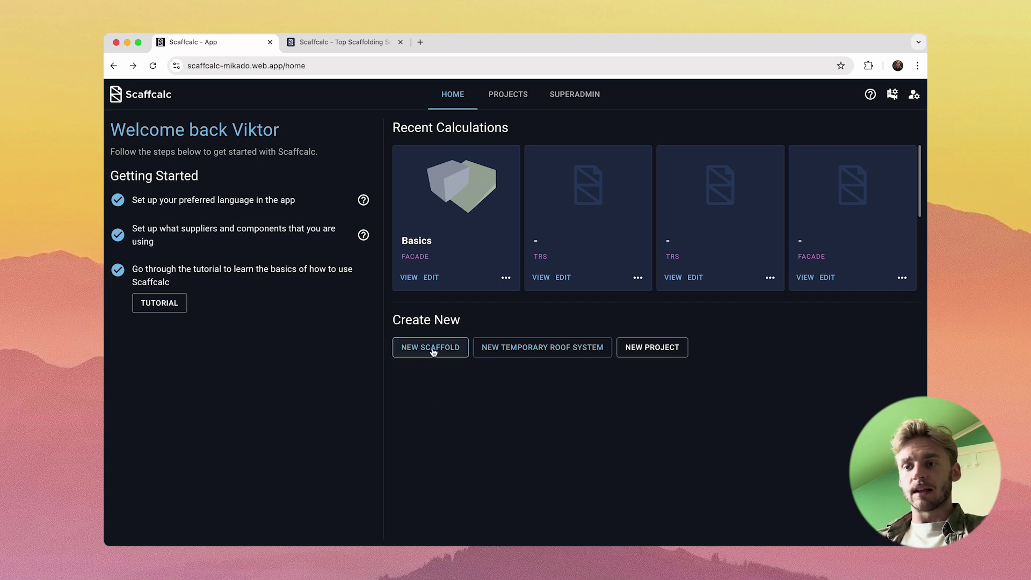
- Try the light appearance in the app settings and return to dark mode
click(914, 95)
click(854, 164)
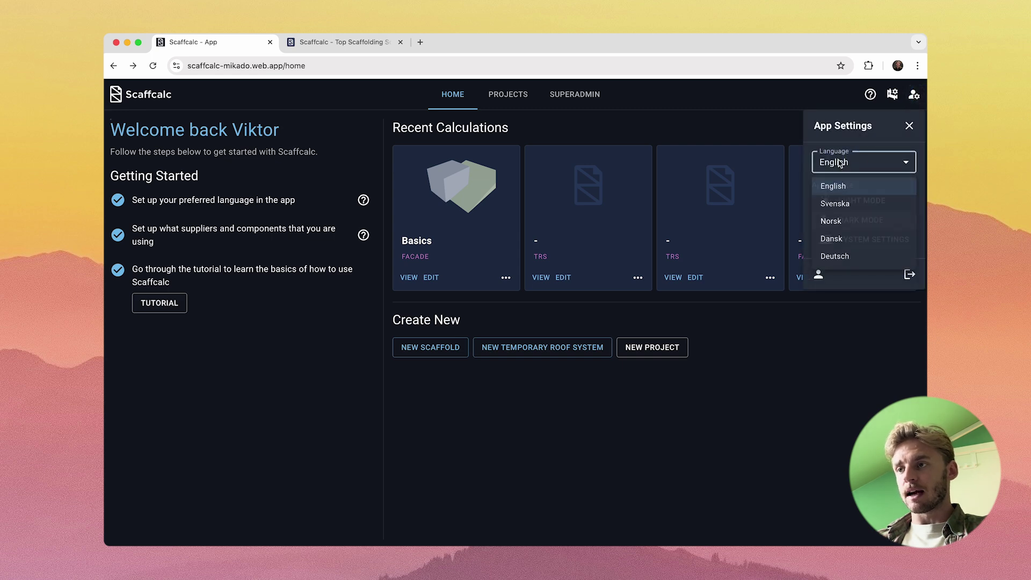
click(840, 163)
click(844, 203)
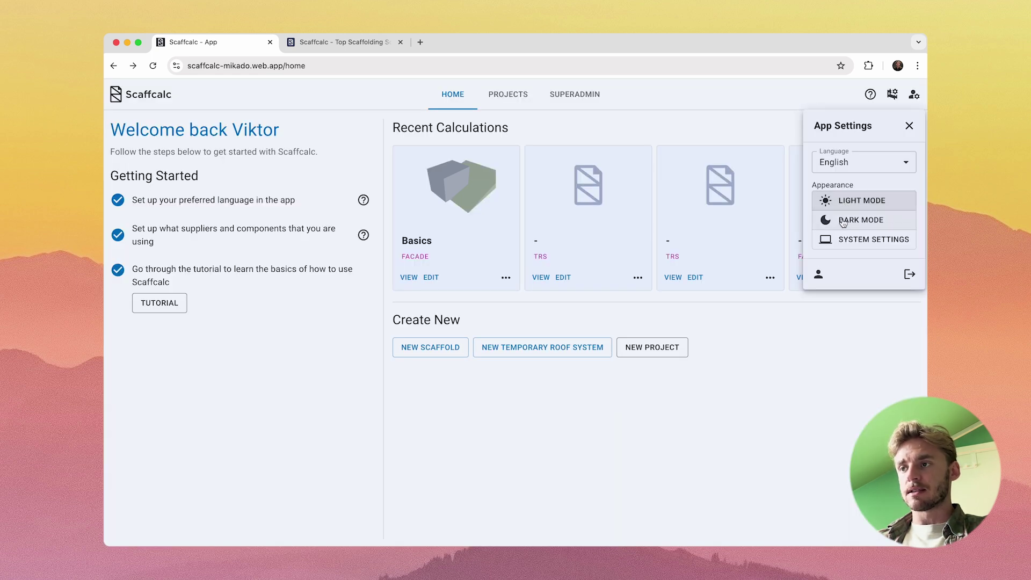
click(844, 222)
click(411, 473)
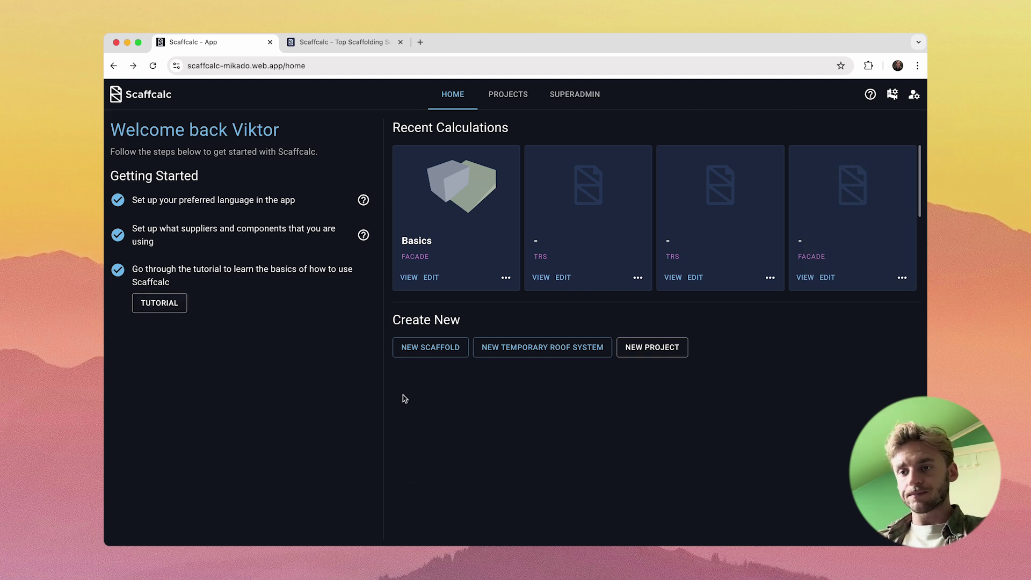
- Create a new scaffold calculation and set its 3D view to orthographic projection
click(428, 350)
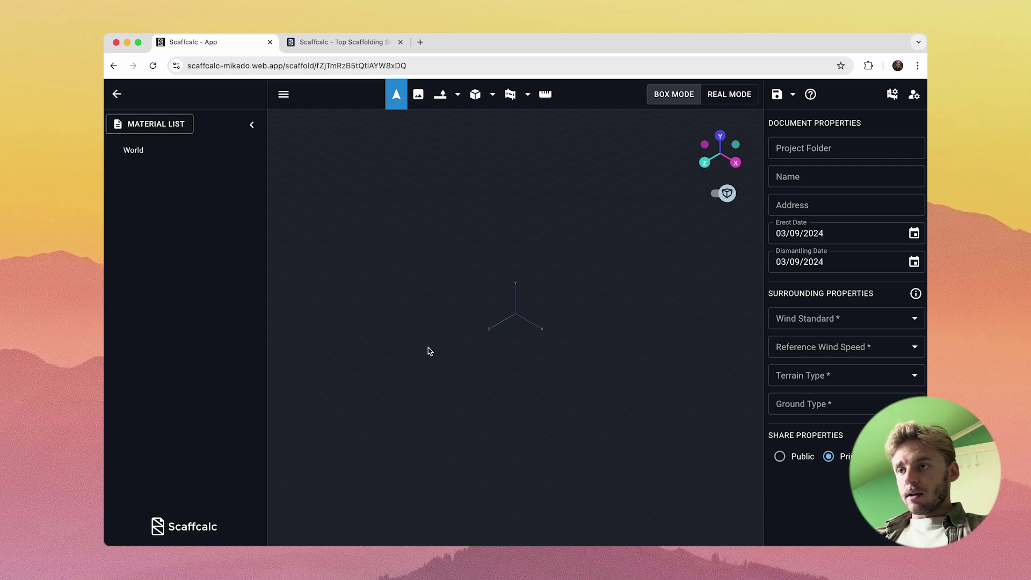
click(719, 137)
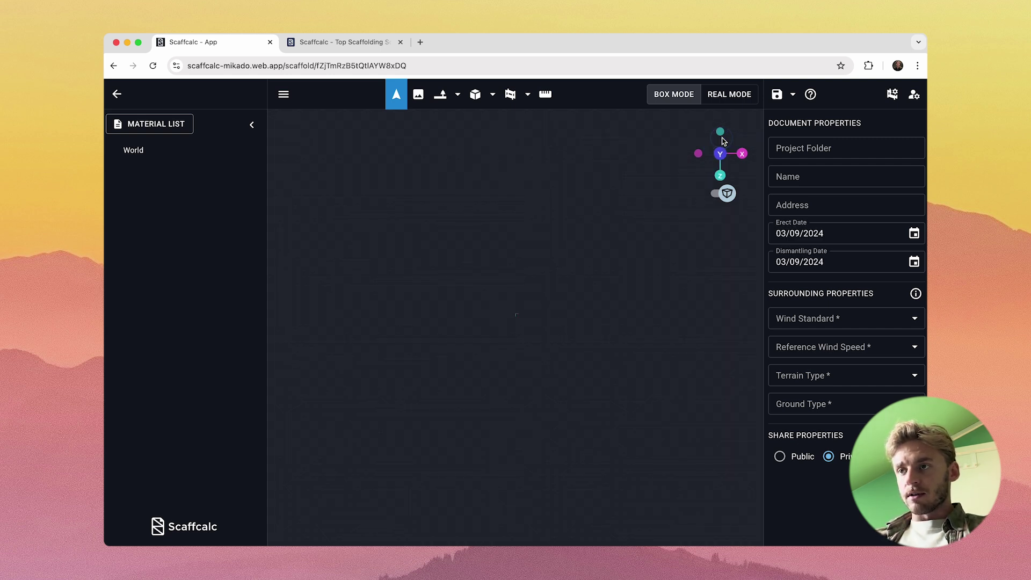
click(742, 153)
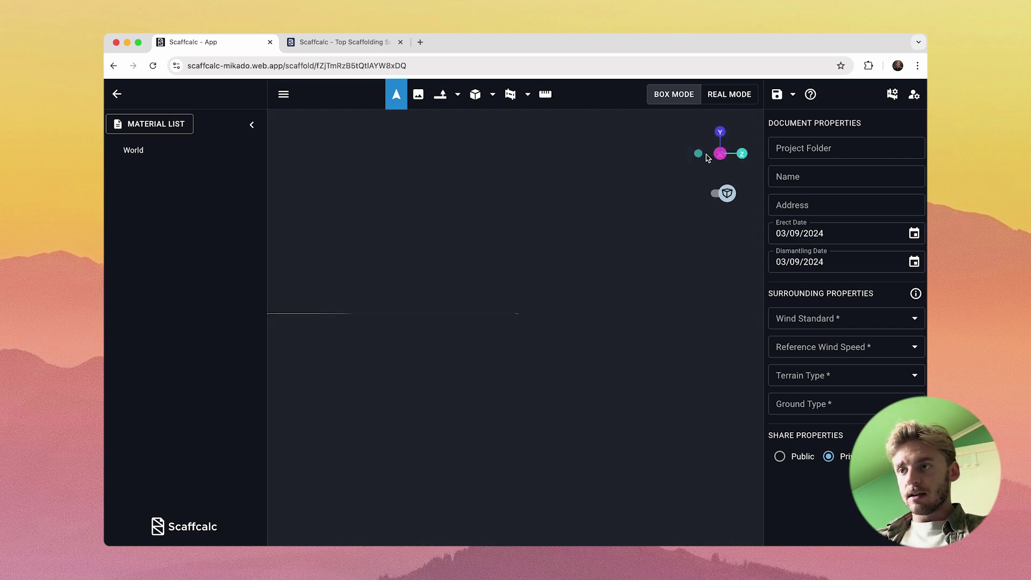
drag(706, 156, 660, 194)
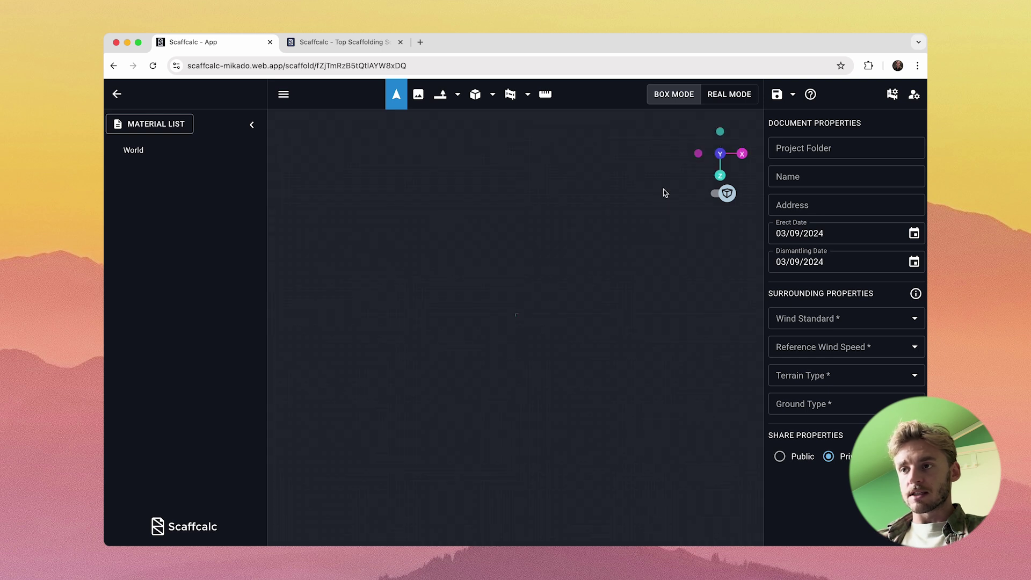
drag(536, 328, 551, 293)
scroll(520, 337, up, 10)
scroll(521, 337, down, 5)
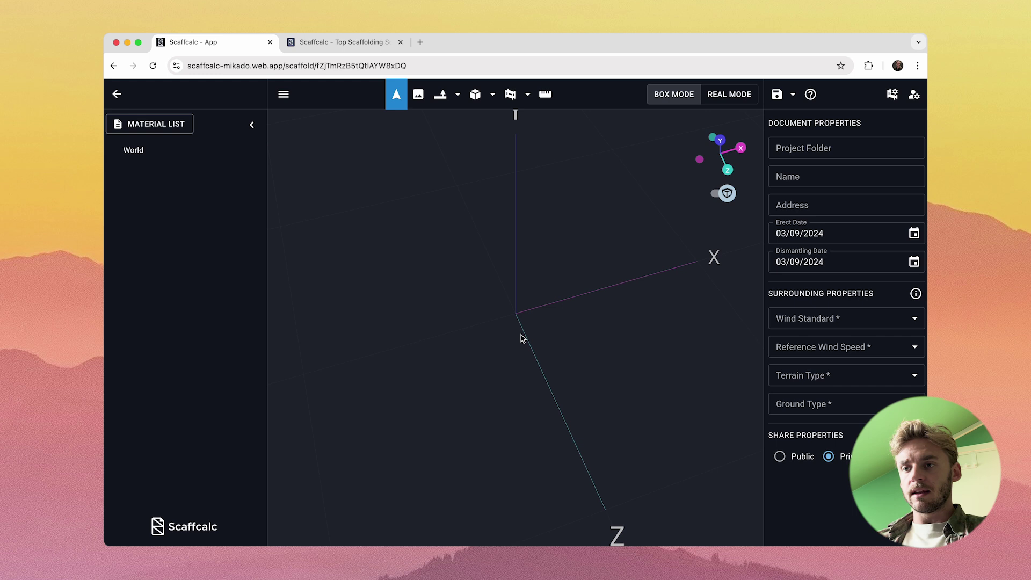
click(720, 195)
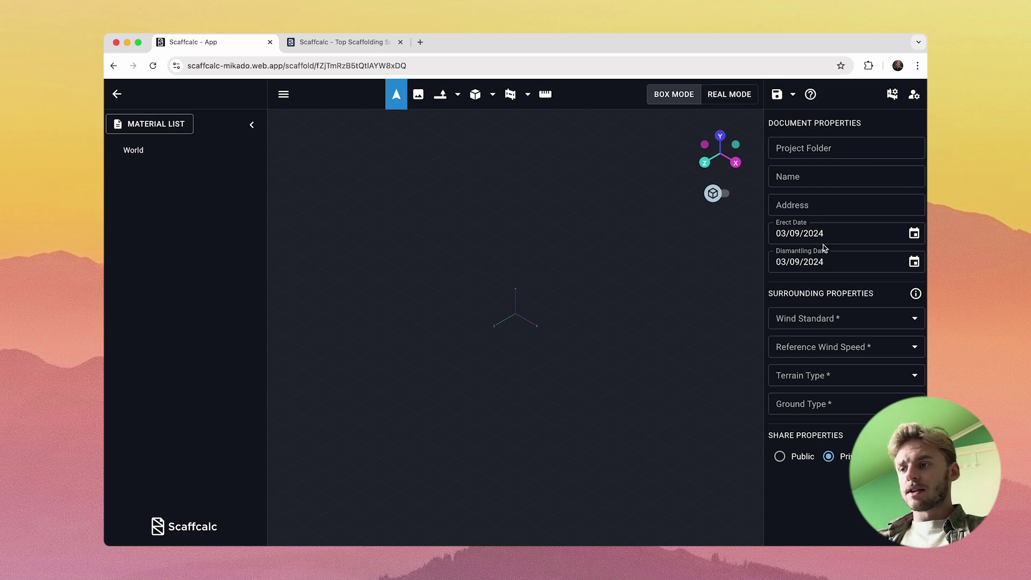
- Assign the document to the S4 Teasers project folder and name it Test
click(789, 150)
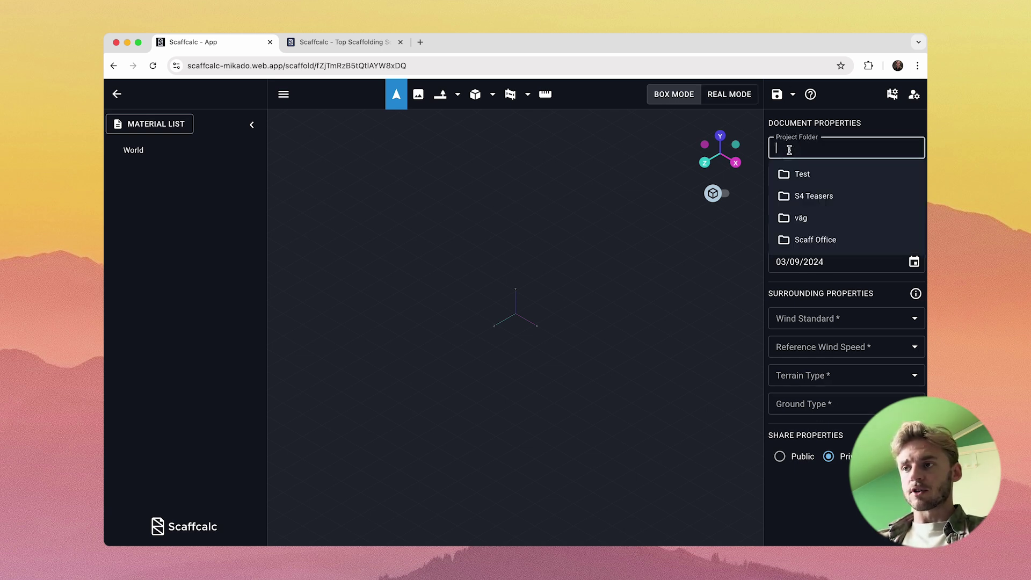
click(803, 196)
click(802, 181)
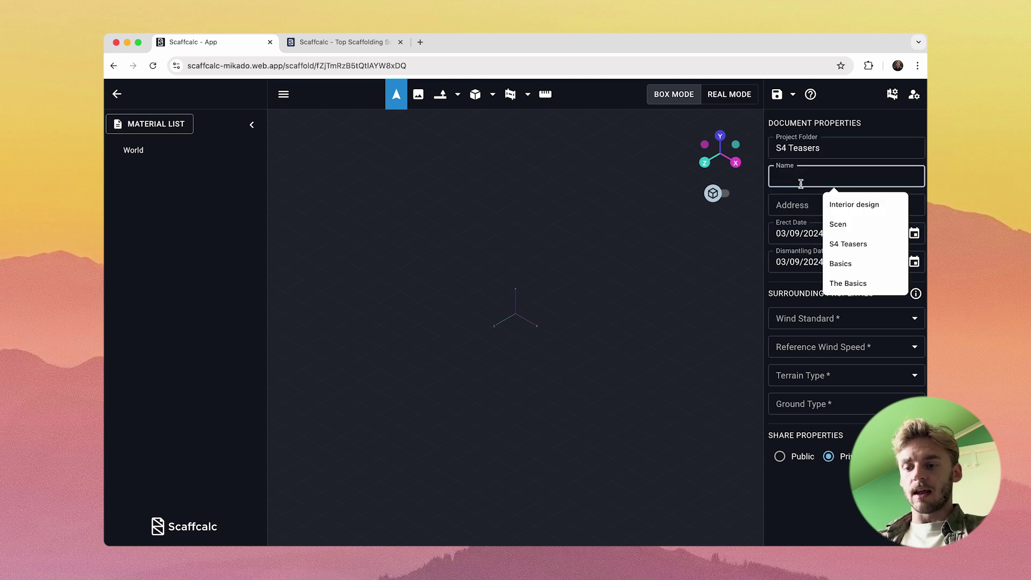
text(Test)
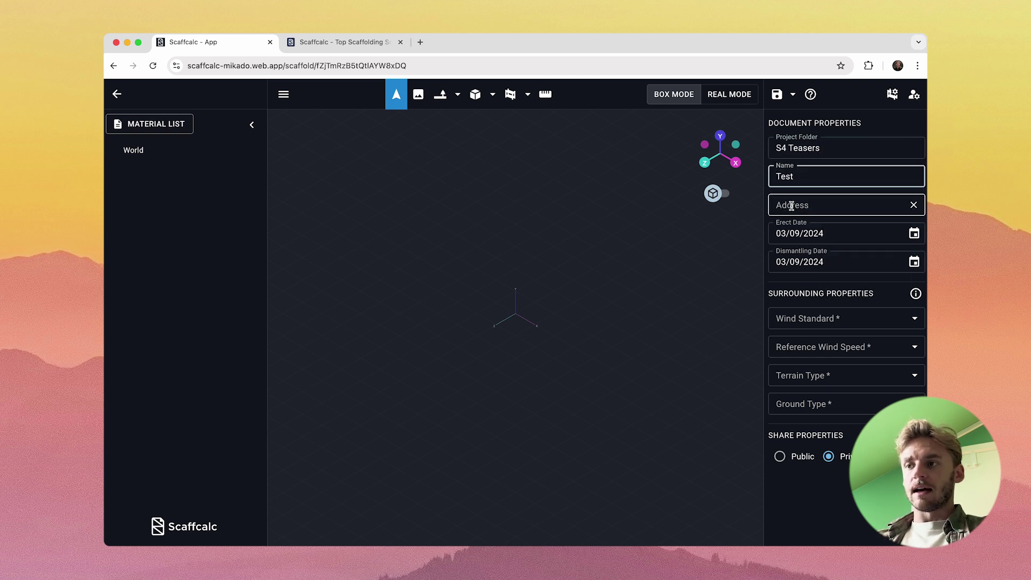
click(794, 505)
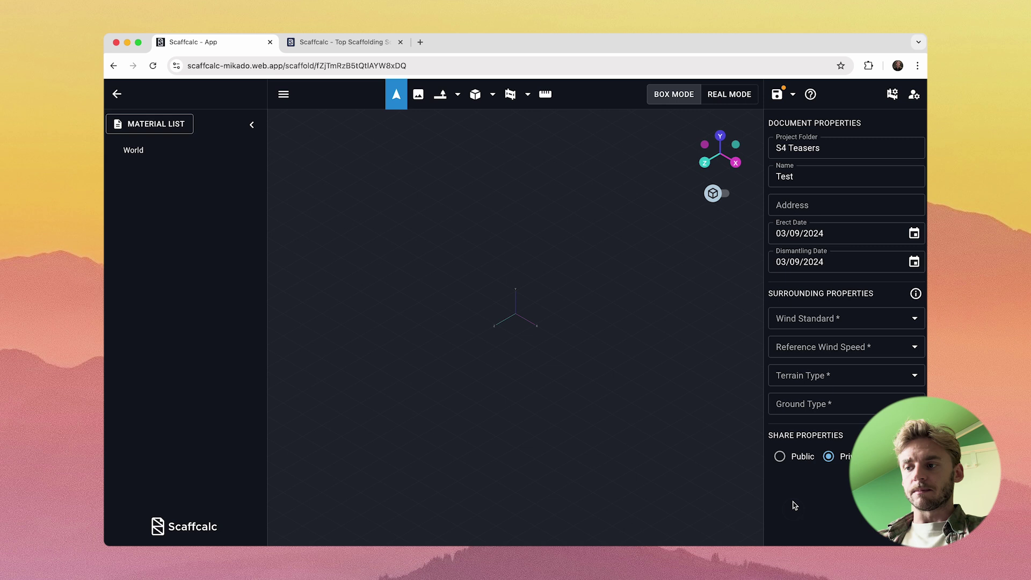
- Draw a straight Layher manual scaffold of six 2.57 m bays running past the origin
click(510, 95)
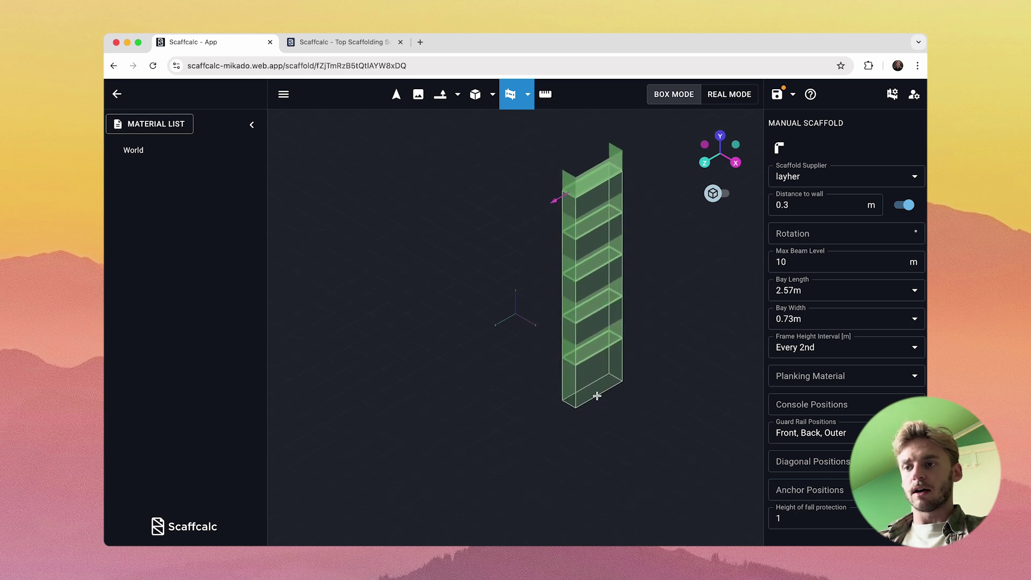
scroll(597, 395, down, 2)
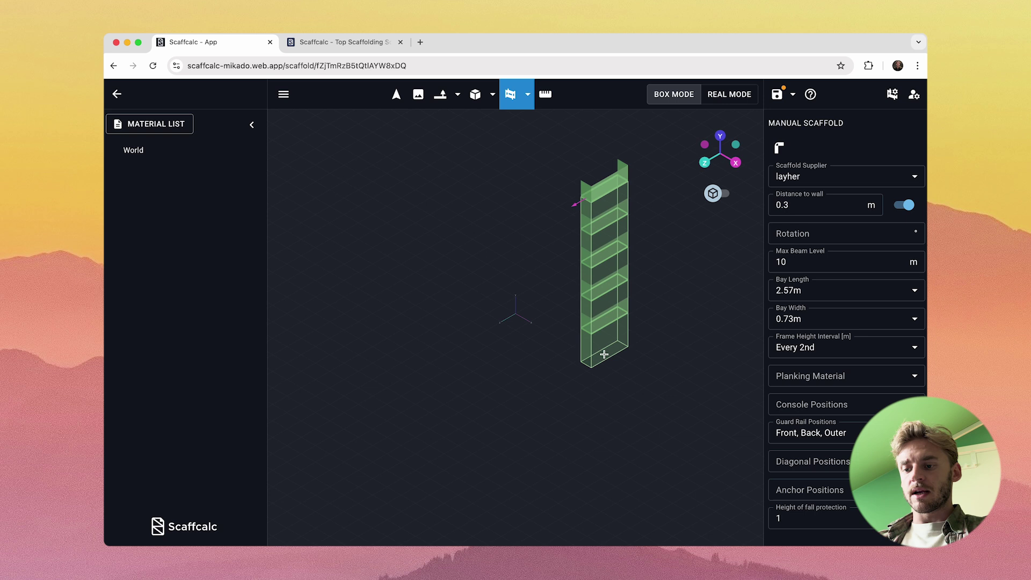
click(604, 354)
click(382, 382)
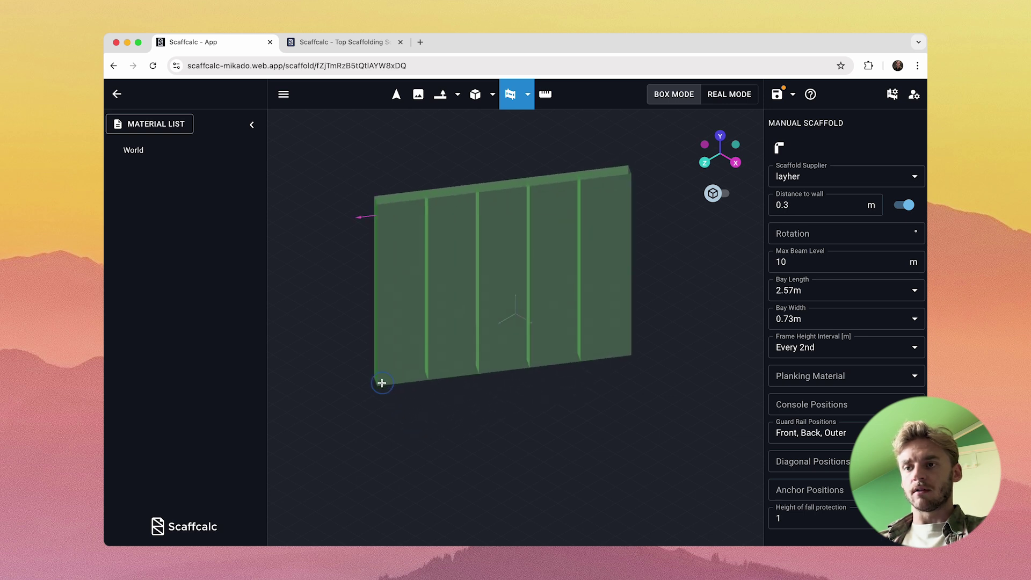
click(371, 411)
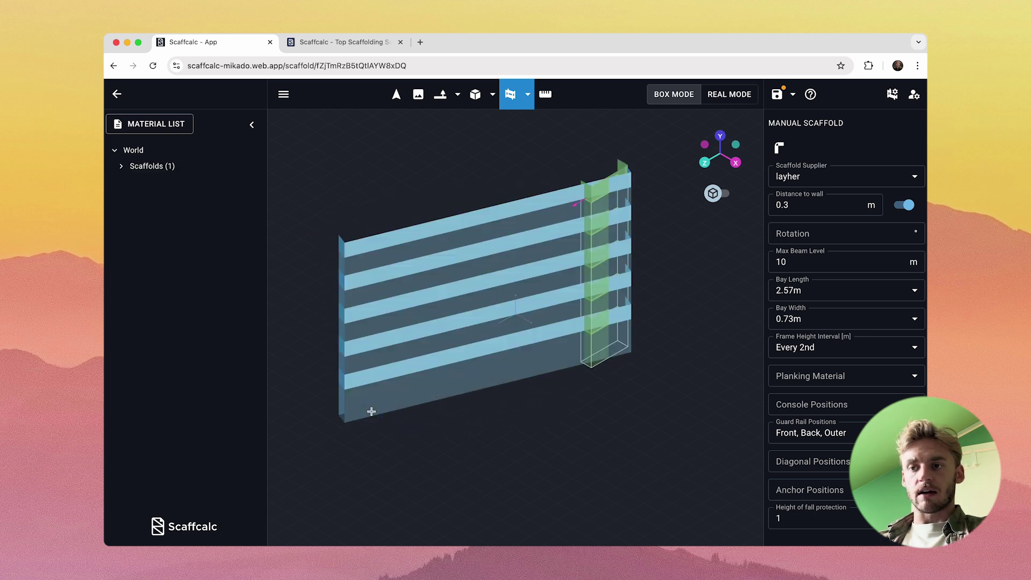
- Show the scaffold in real mode and examine its components from several angles
click(729, 98)
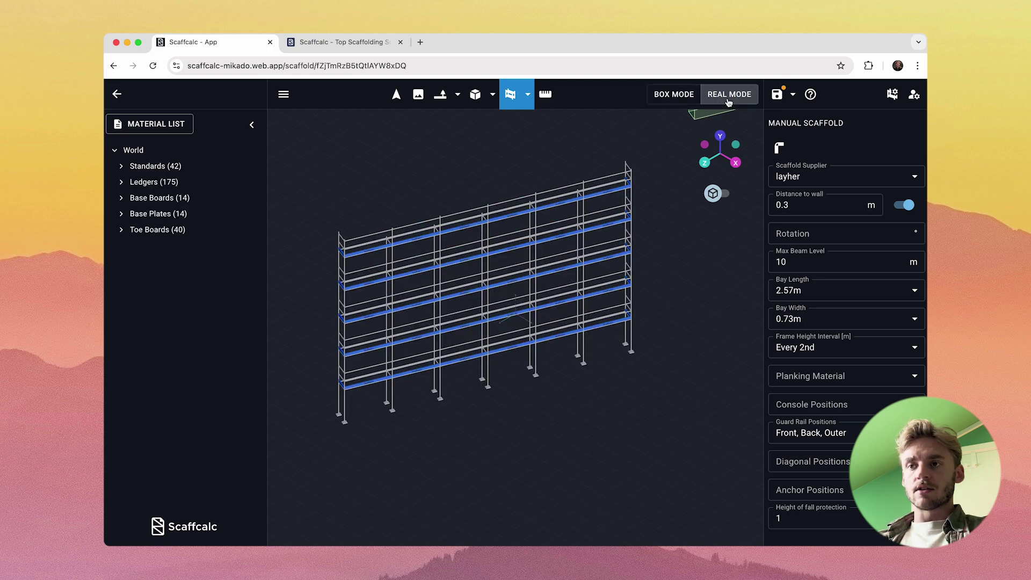
click(396, 94)
scroll(445, 236, up, 3)
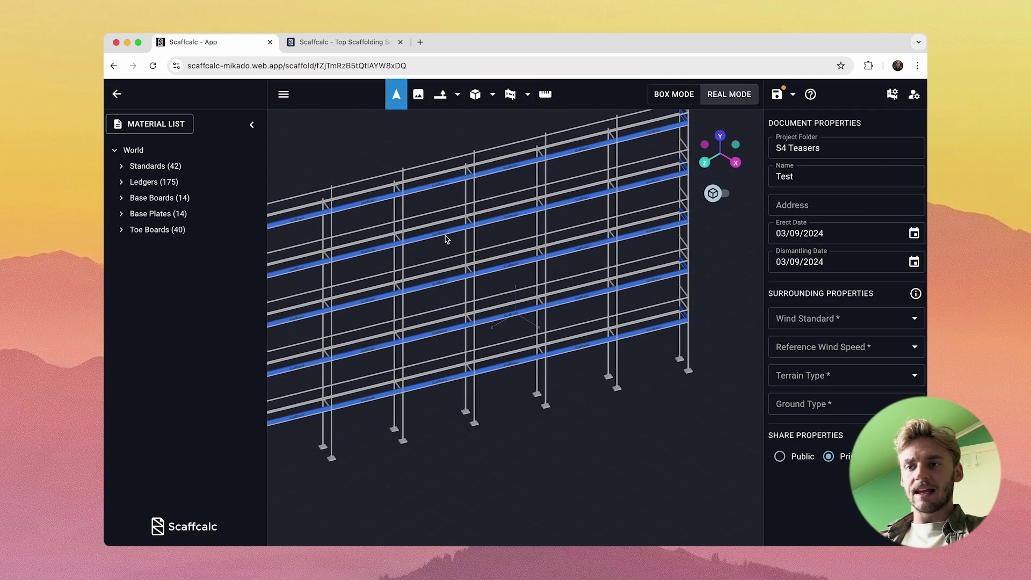
scroll(445, 238, down, 5)
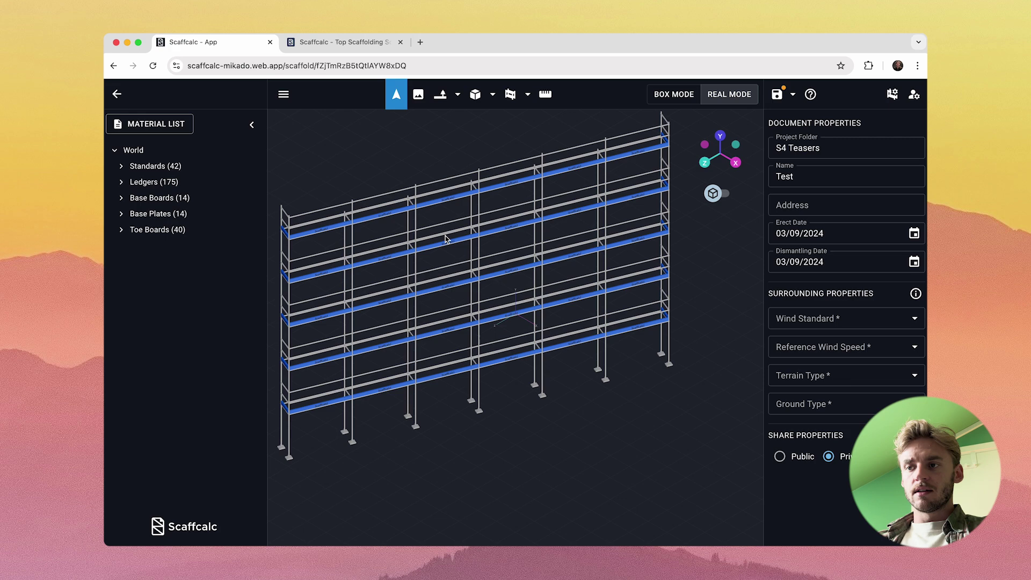
scroll(445, 239, down, 2)
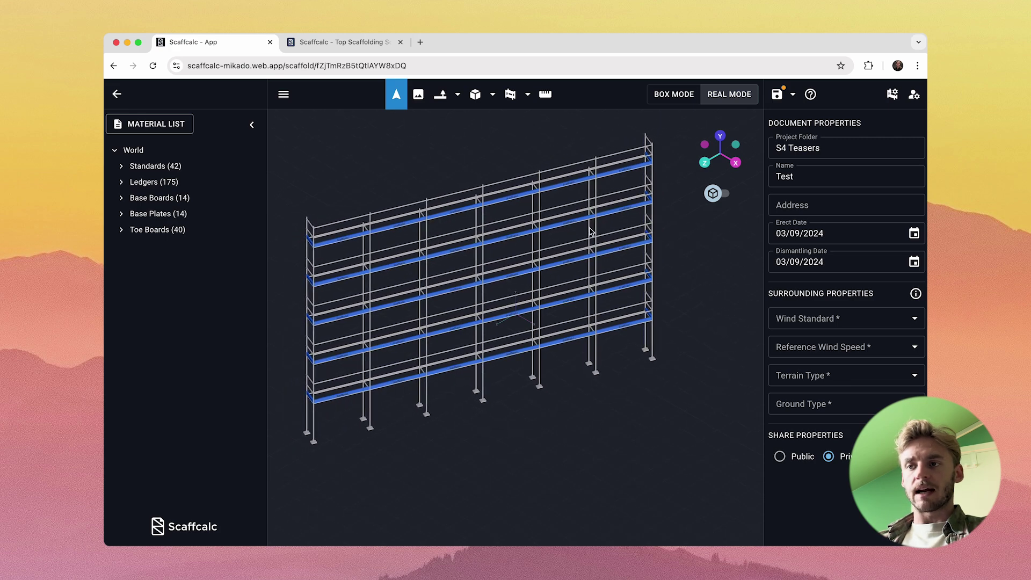
scroll(591, 230, up, 5)
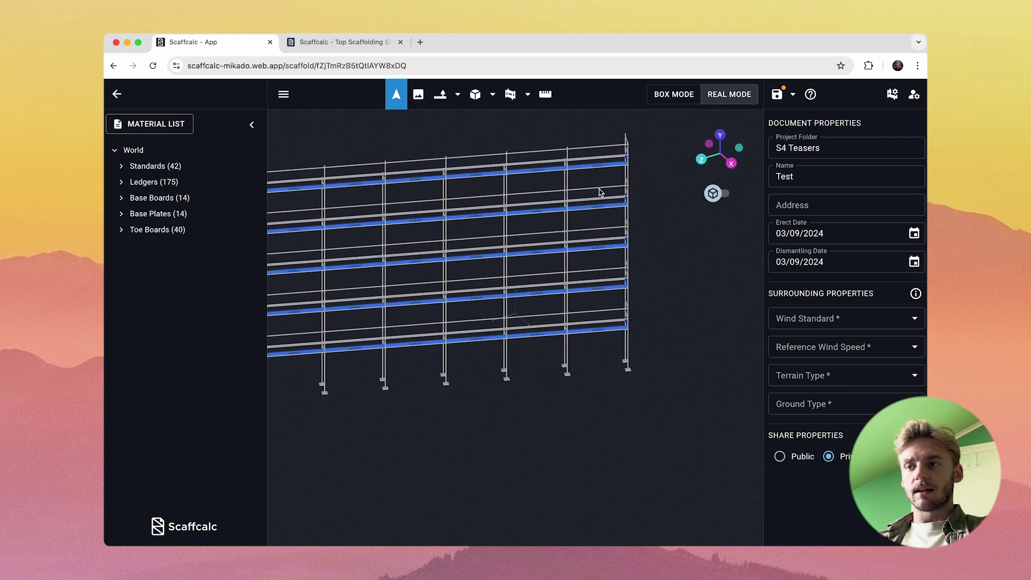
drag(478, 349, 415, 385)
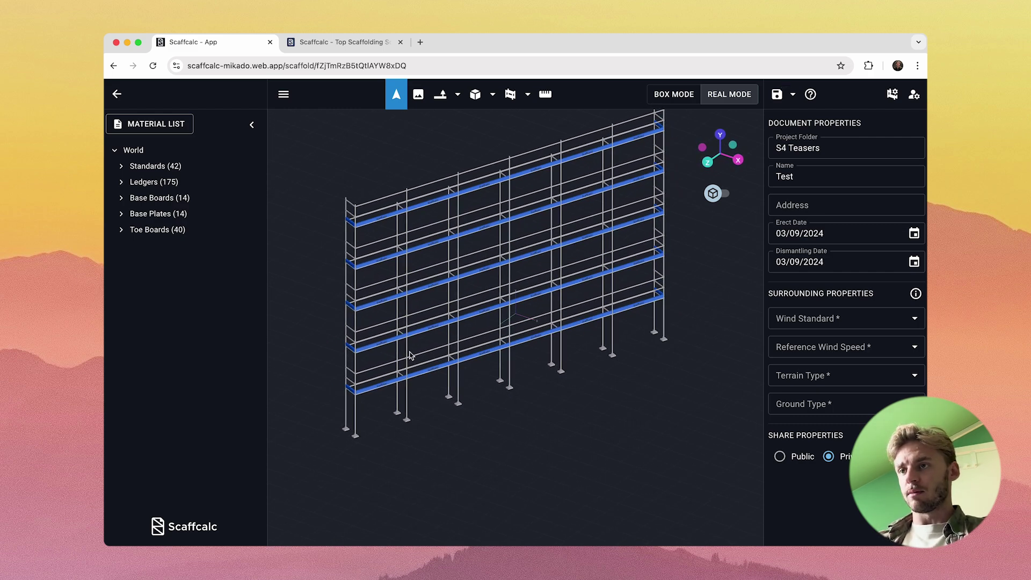
- Return to box mode and set the planking material of all six scaffold bays to Steel
click(671, 94)
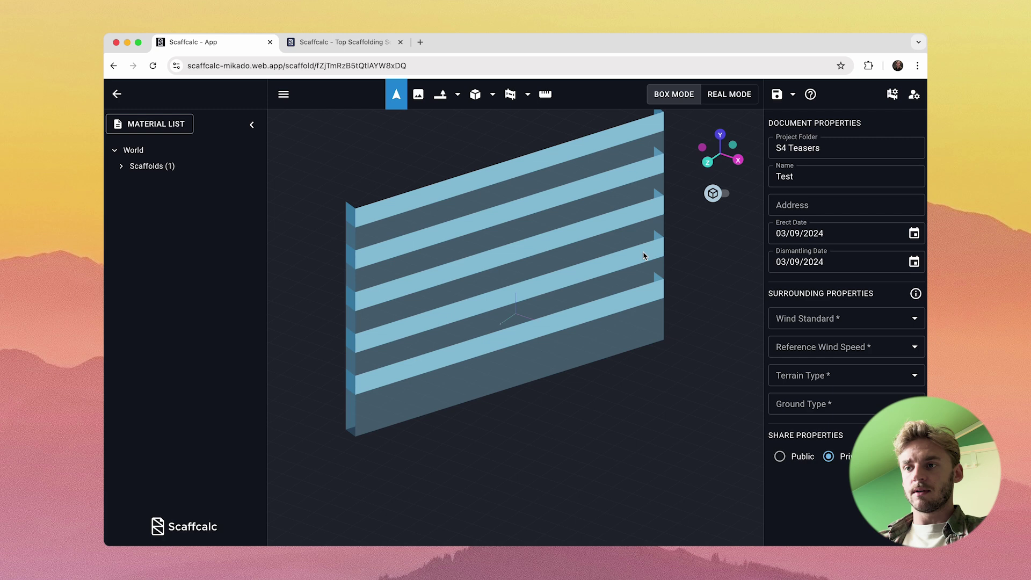
click(645, 343)
drag(615, 349, 387, 422)
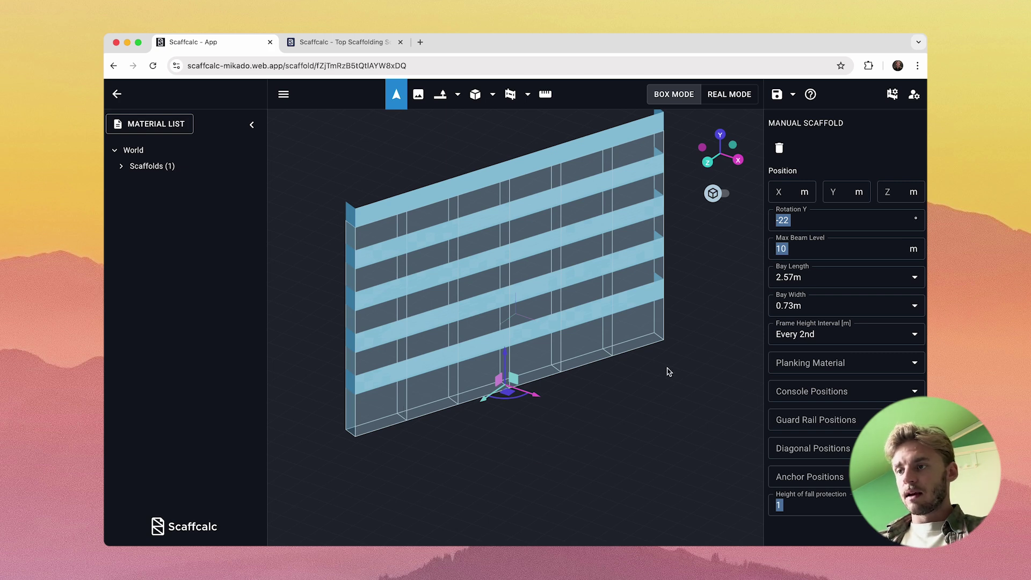
click(795, 364)
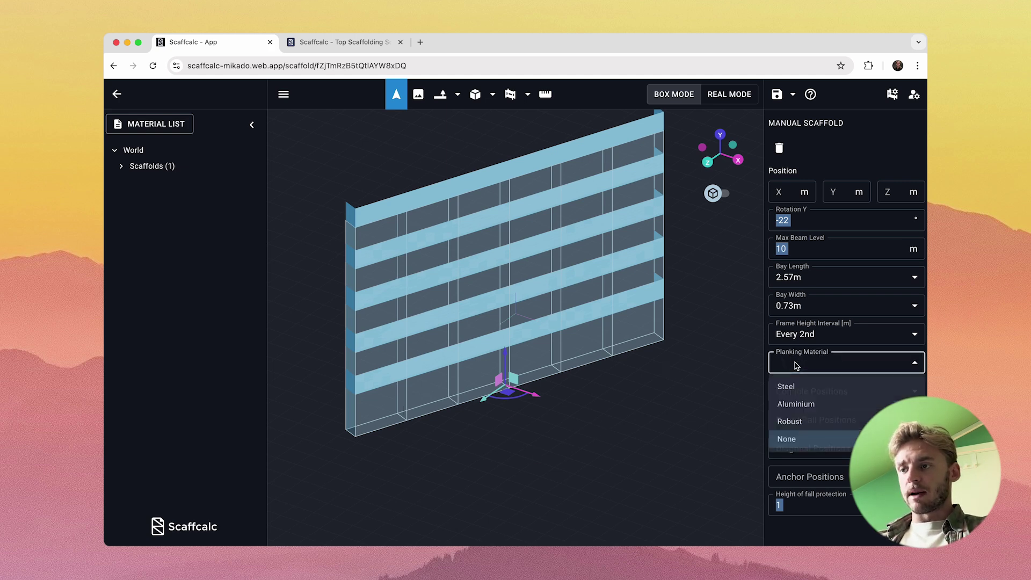
click(787, 388)
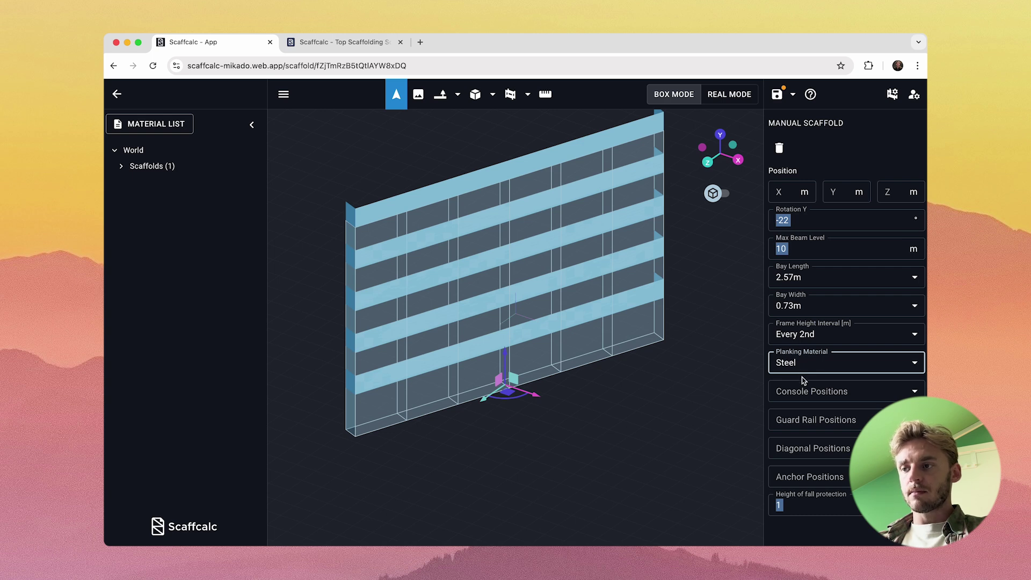
- Add consoles on the Inner side of all six scaffold bays
click(801, 392)
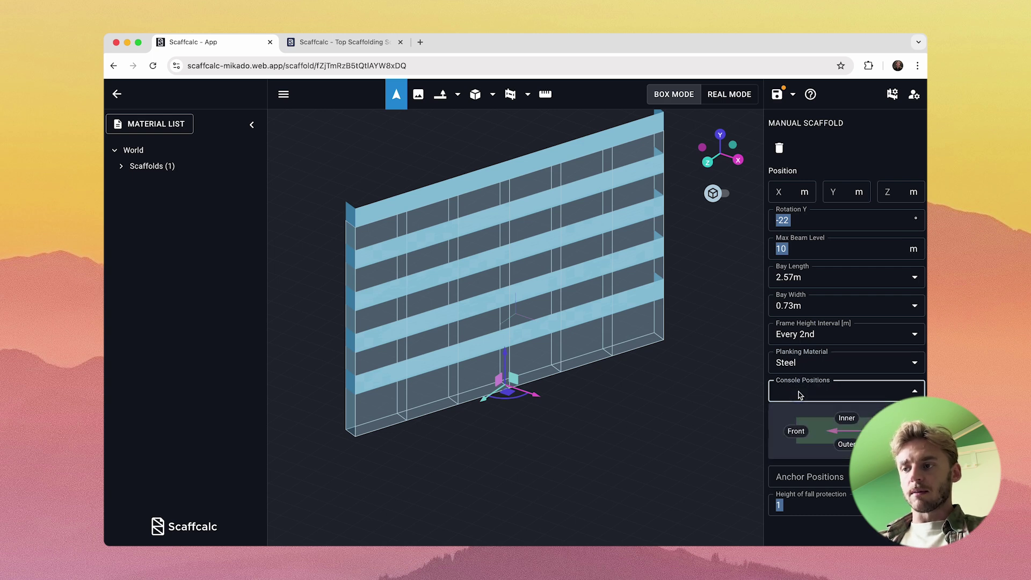
click(847, 419)
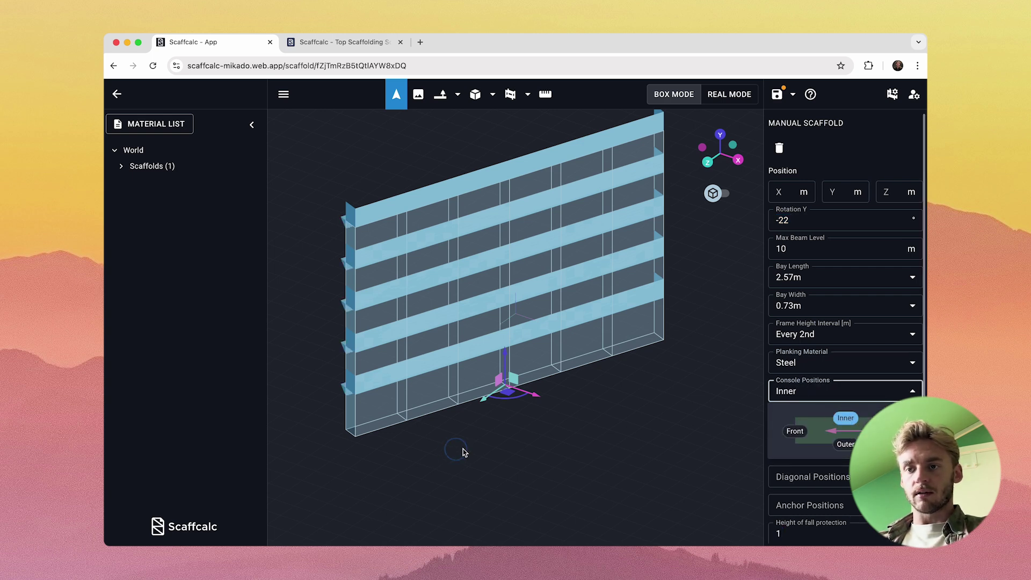
click(497, 453)
mouse_move(458, 451)
mouse_down()
mouse_move(552, 445)
mouse_move(460, 443)
mouse_move(460, 467)
mouse_up()
- Add Outer diagonals in a Zig-zag pattern to the two end bays of the scaffold and examine them in real mode
click(635, 364)
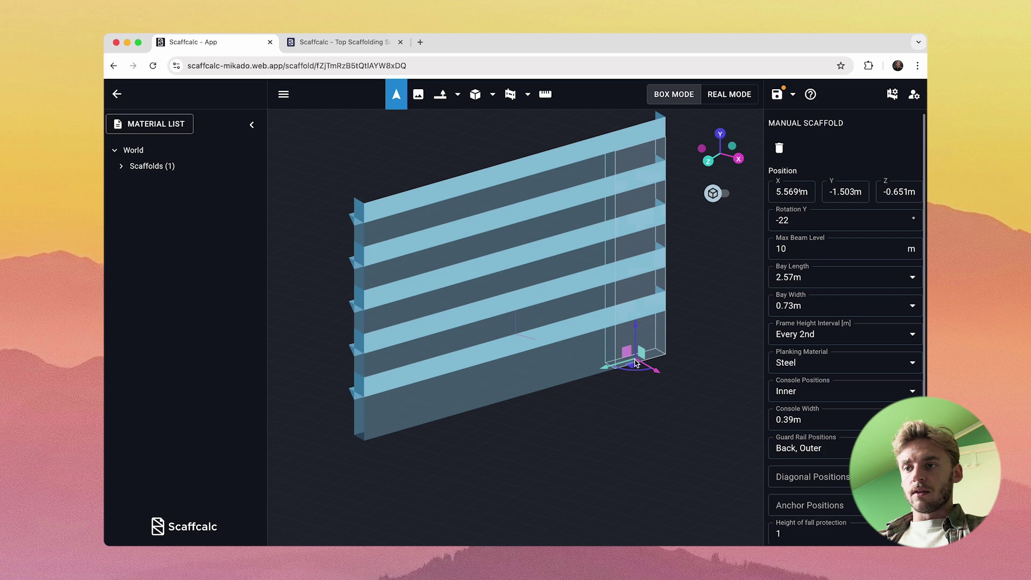
shift+click(366, 430)
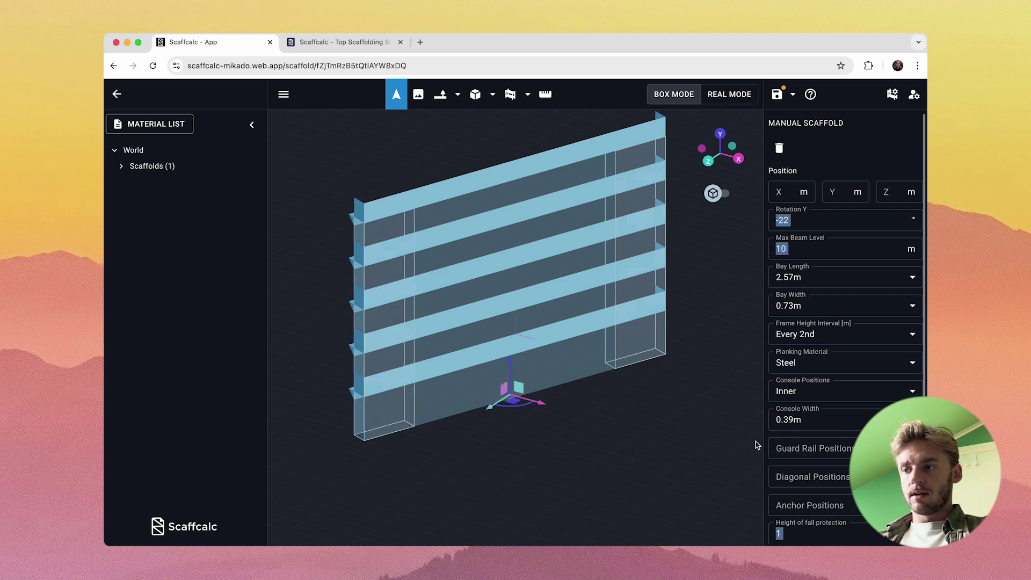
click(804, 477)
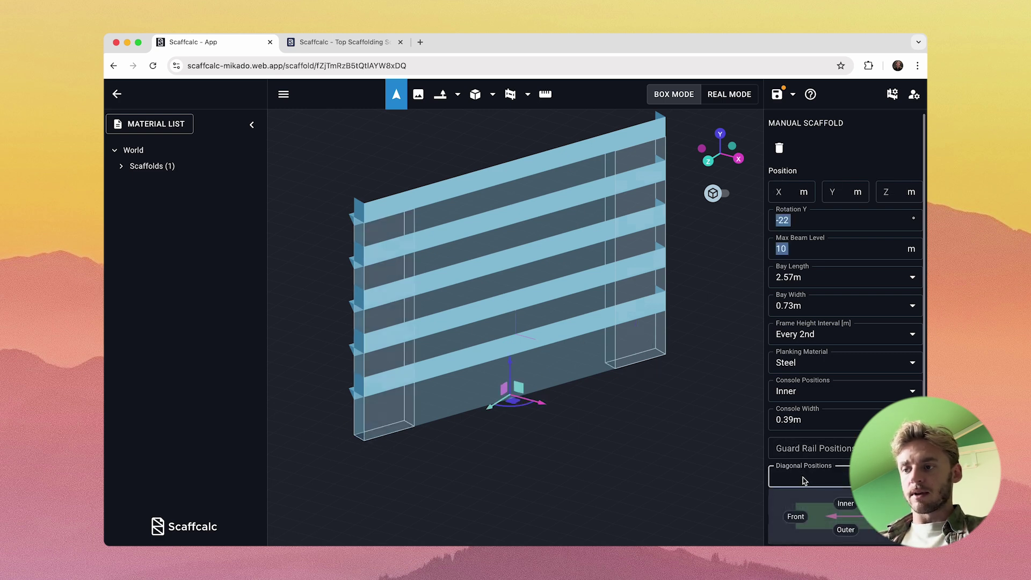
click(845, 529)
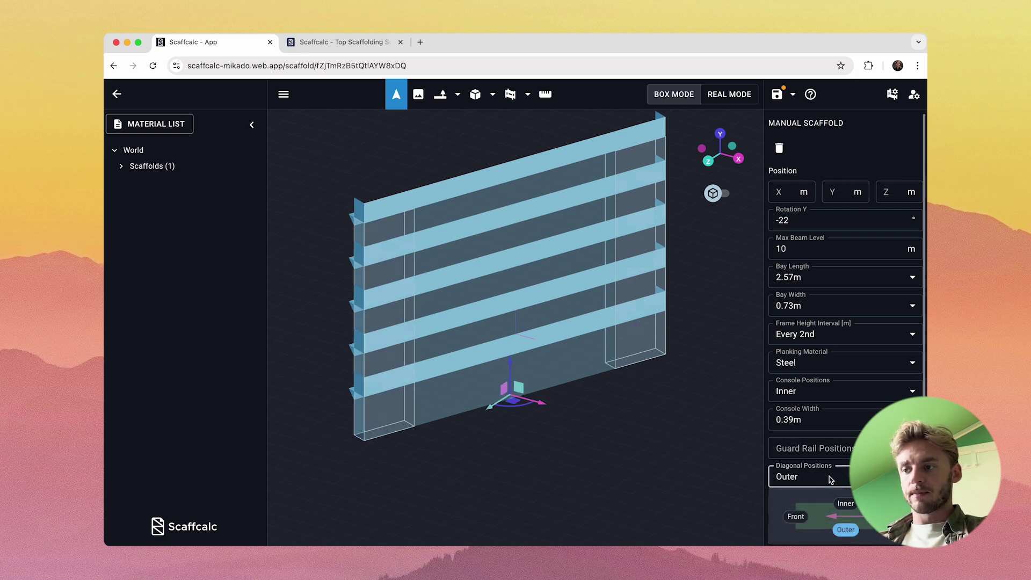
click(830, 502)
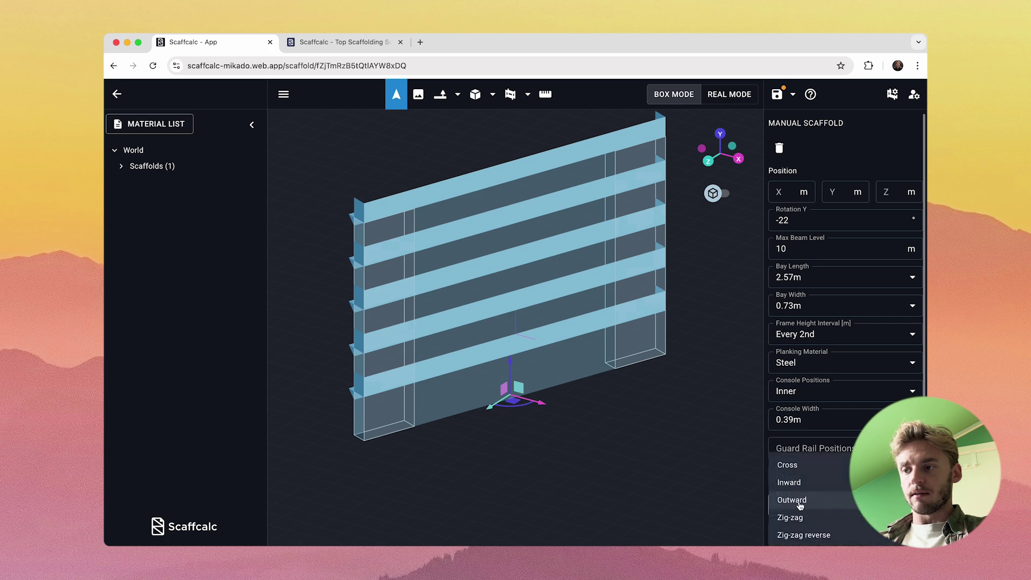
click(795, 519)
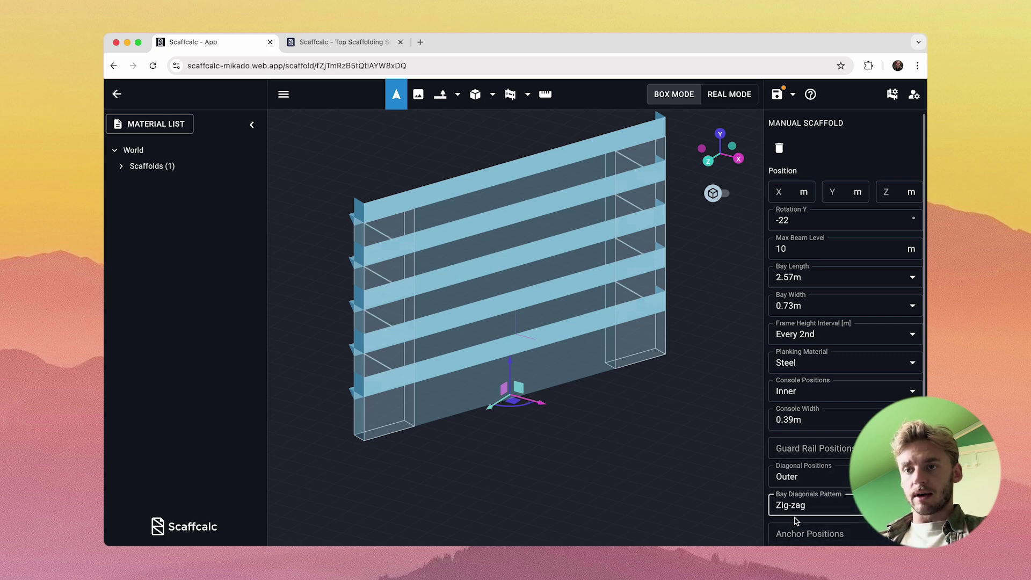
click(726, 96)
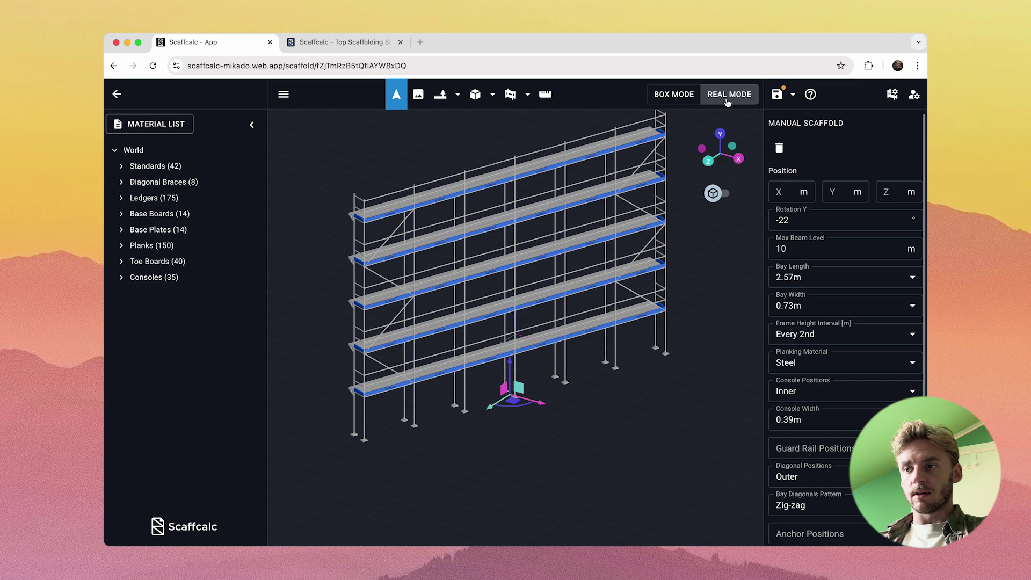
drag(582, 371, 615, 473)
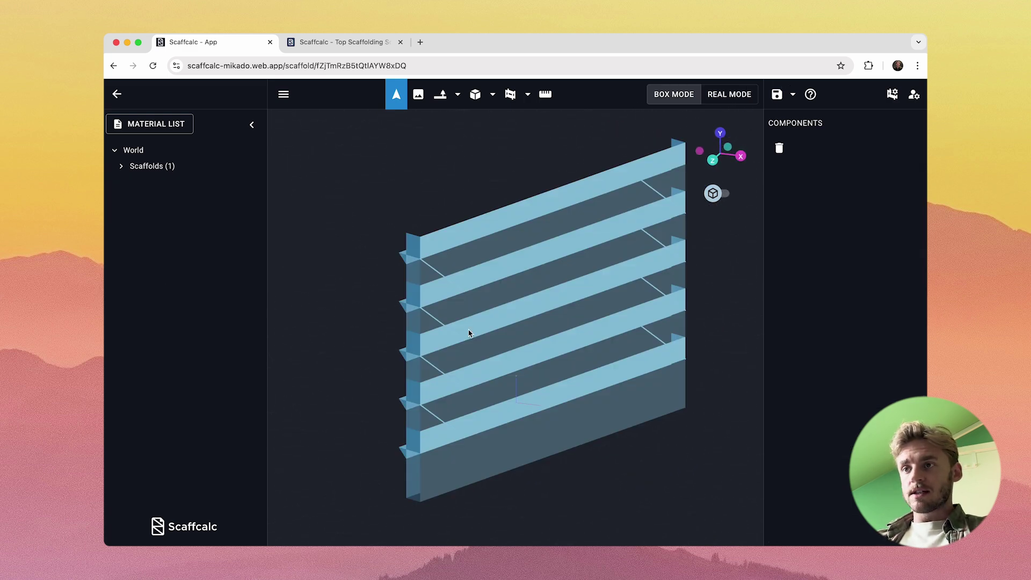
- Attach a 2.57 m Layher corner bay with Steel planking at a right angle to the scaffold's near end, viewed from above
click(720, 133)
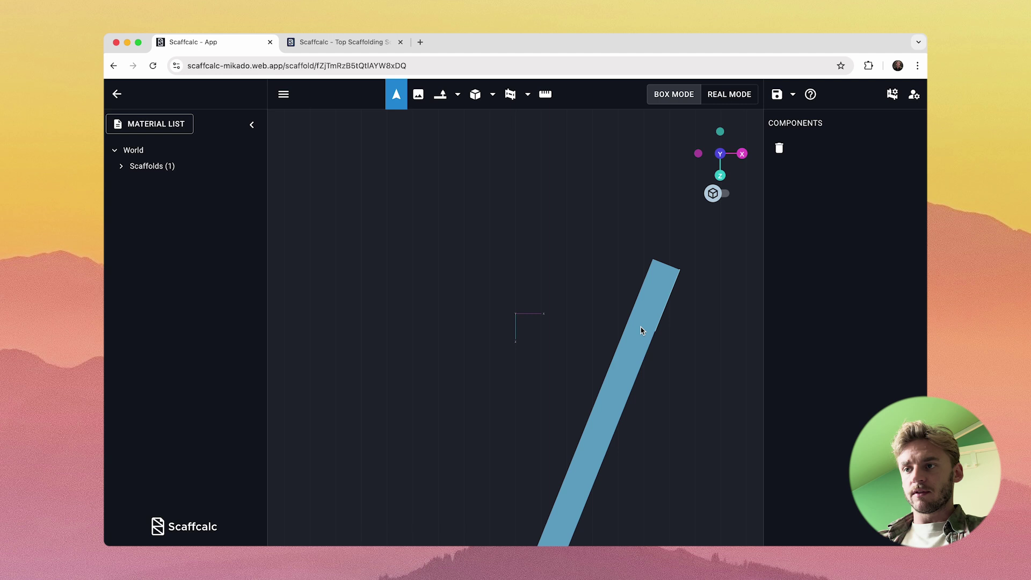
drag(642, 330, 512, 187)
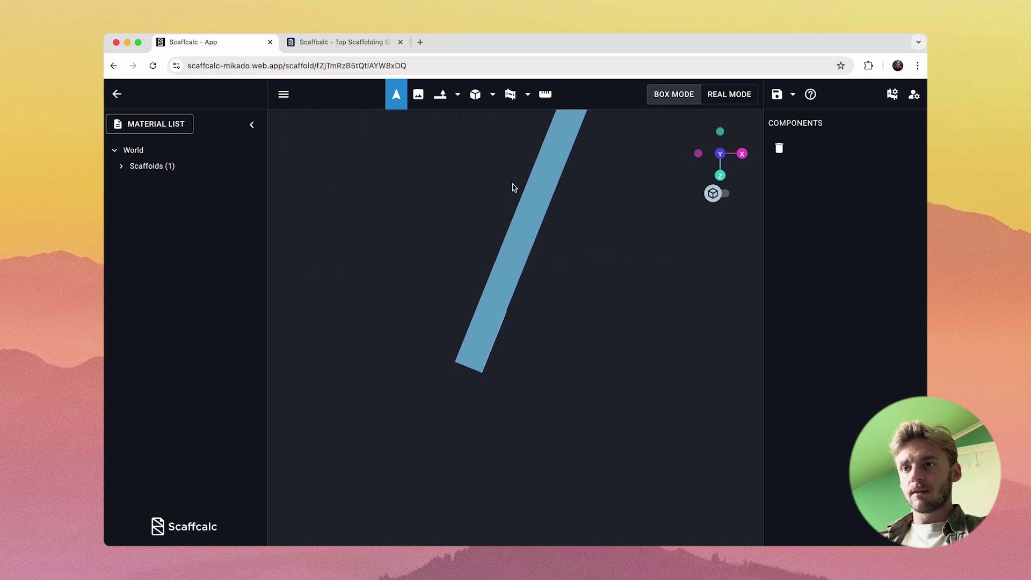
click(511, 96)
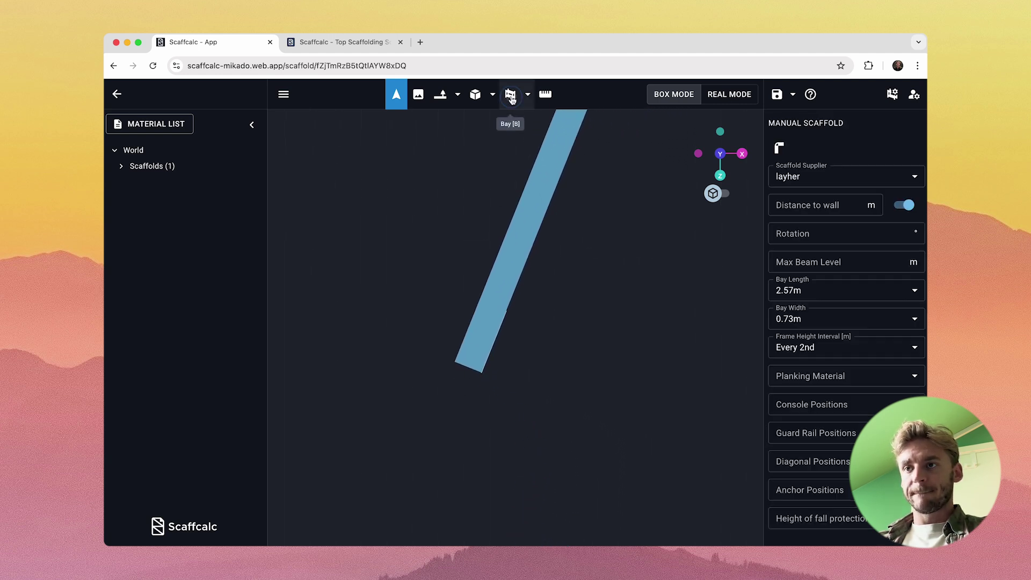
click(788, 376)
click(785, 401)
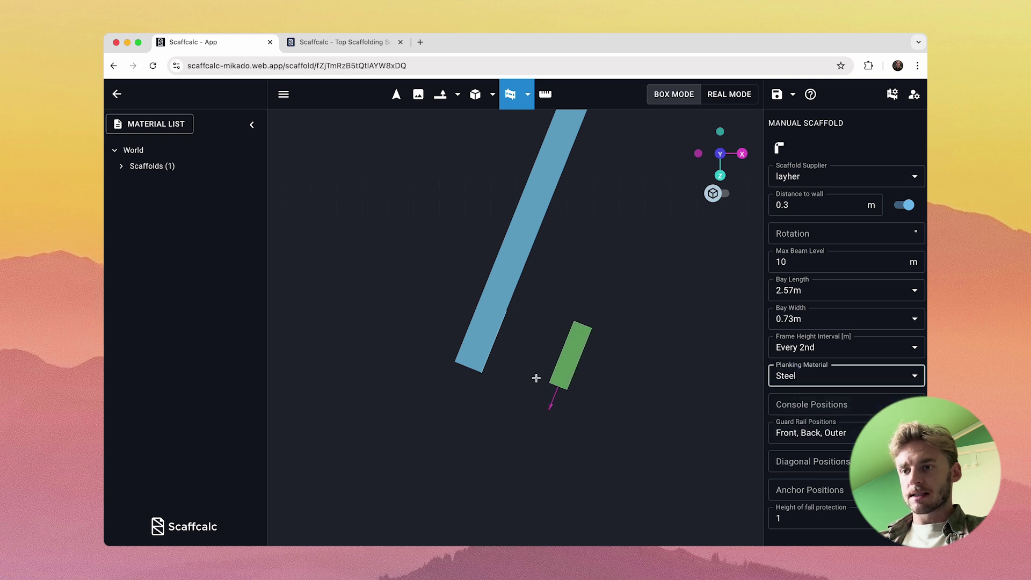
key(super+e)
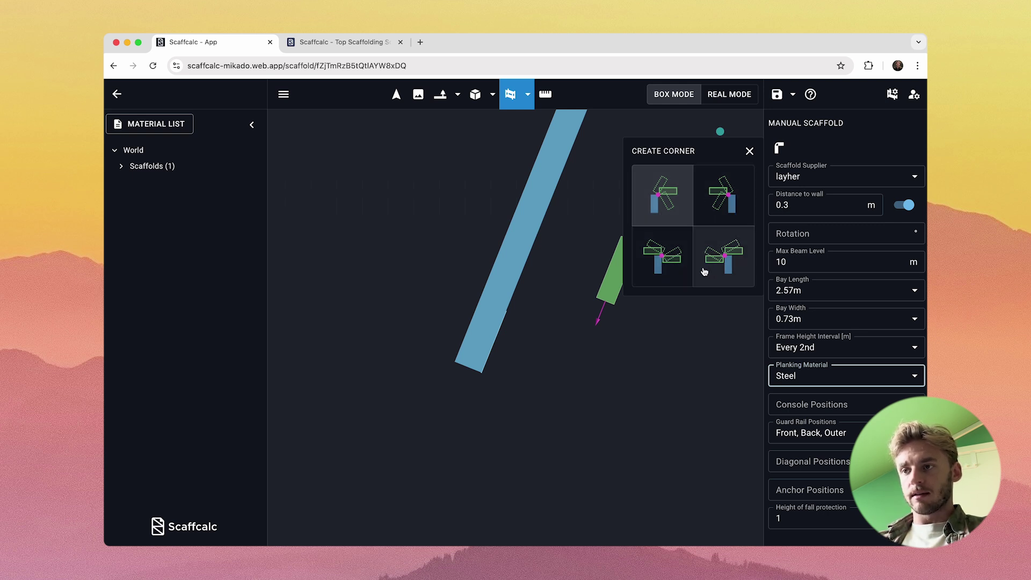
click(723, 266)
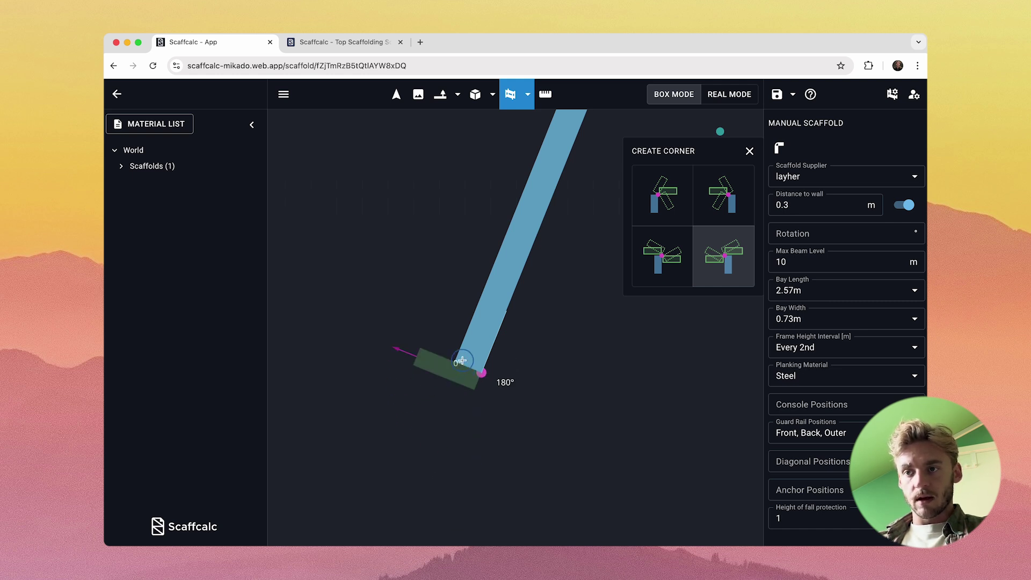
click(462, 361)
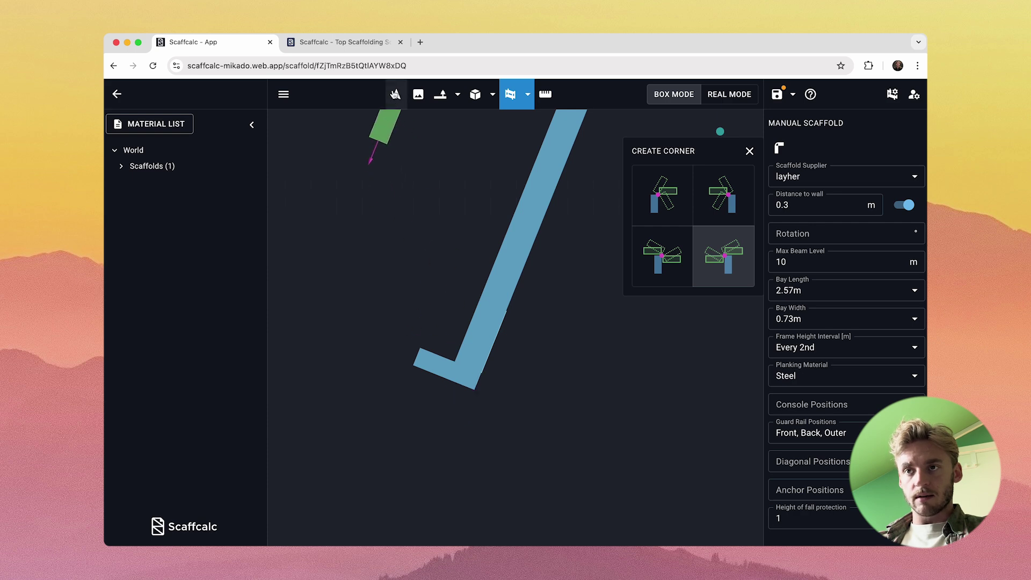
key(Escape)
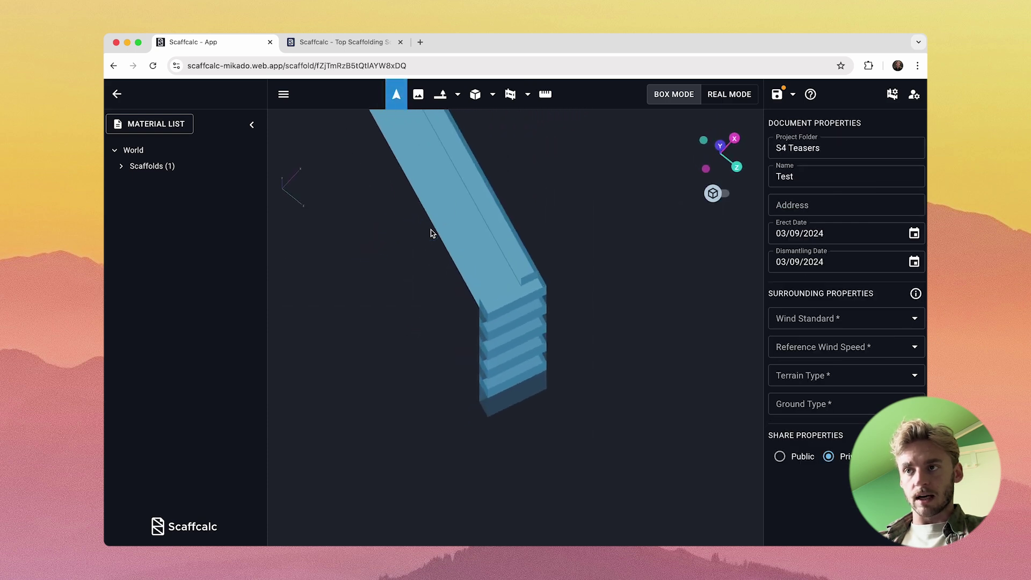
- Show the scaffold in real mode and delete the two guard rails blocking the corner passage on the top level
click(732, 97)
drag(651, 279, 614, 266)
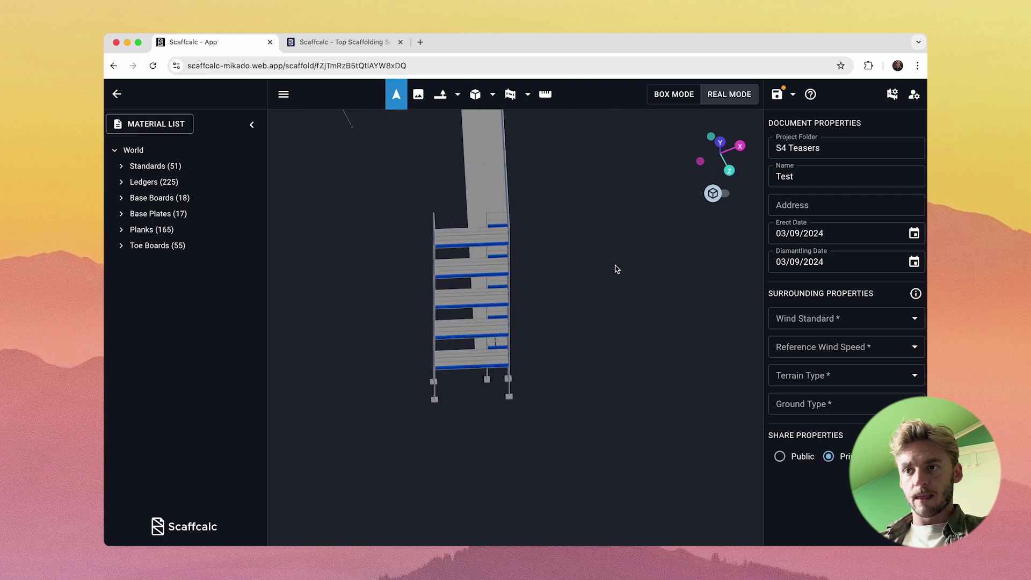
scroll(617, 269, up, 10)
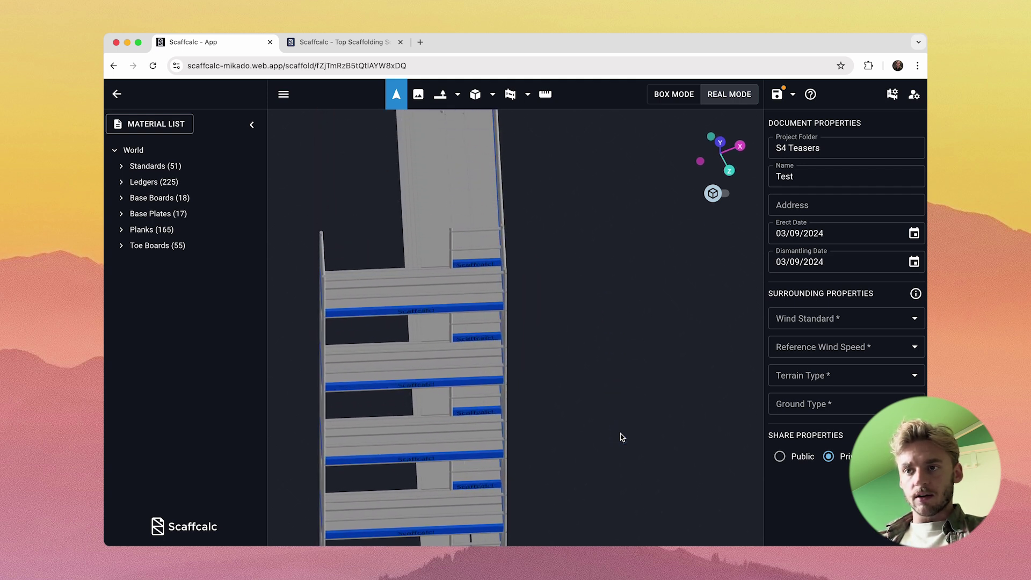
scroll(551, 236, up, 5)
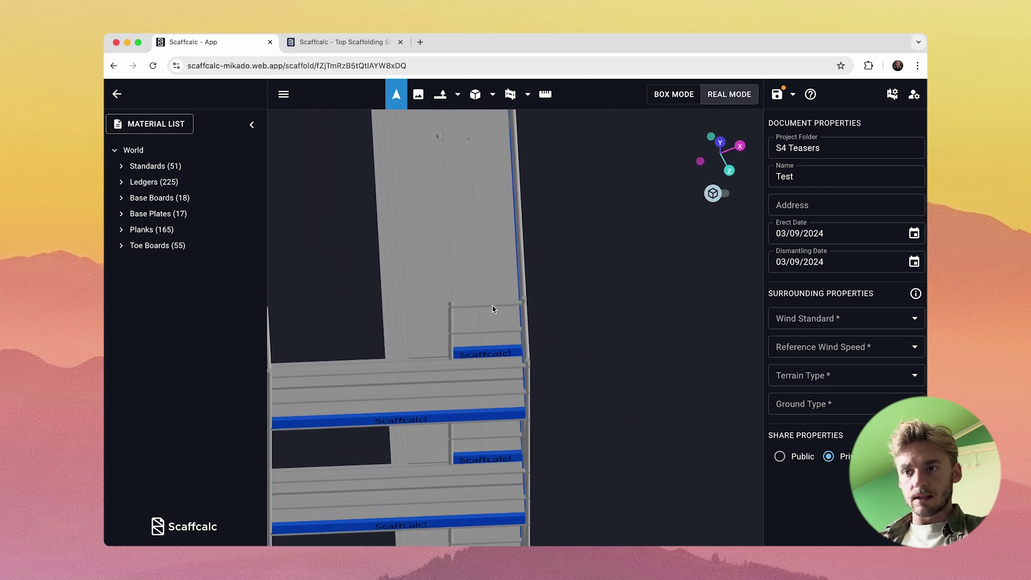
click(493, 310)
click(485, 354)
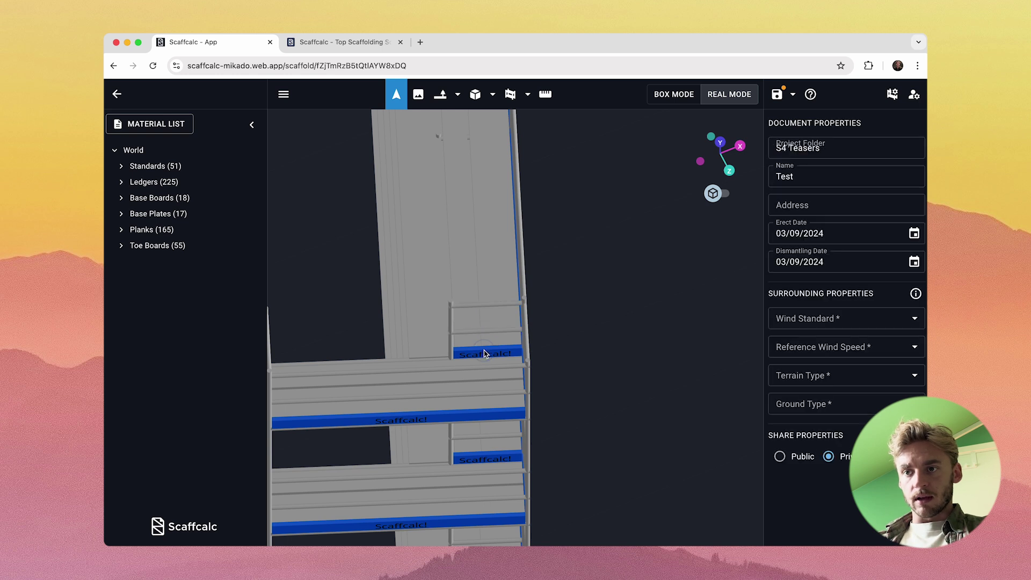
click(484, 334)
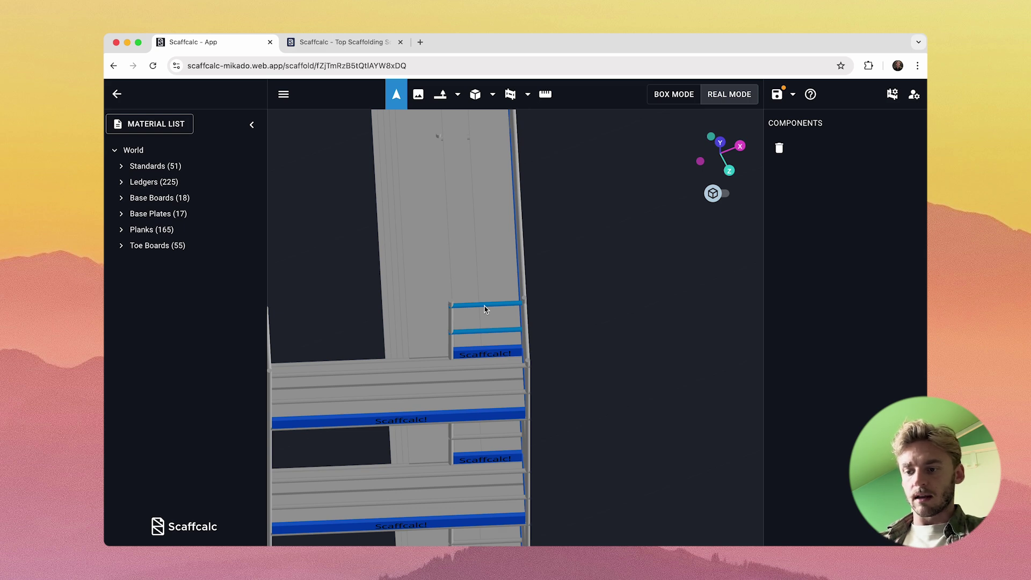
key(super+BackSpace)
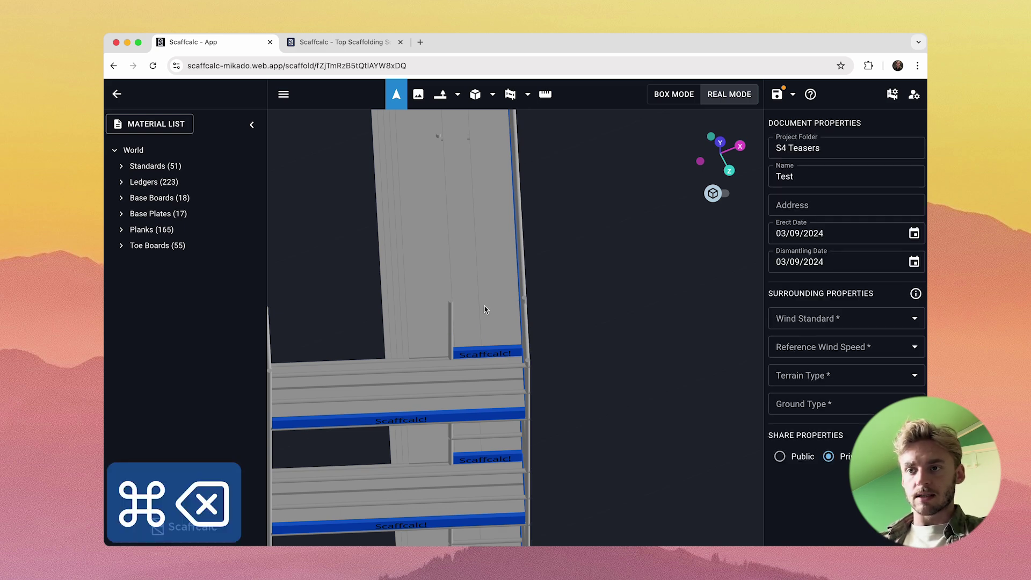
- Delete the paired guard rails blocking the corner passage on two more scaffold levels
drag(553, 359, 529, 329)
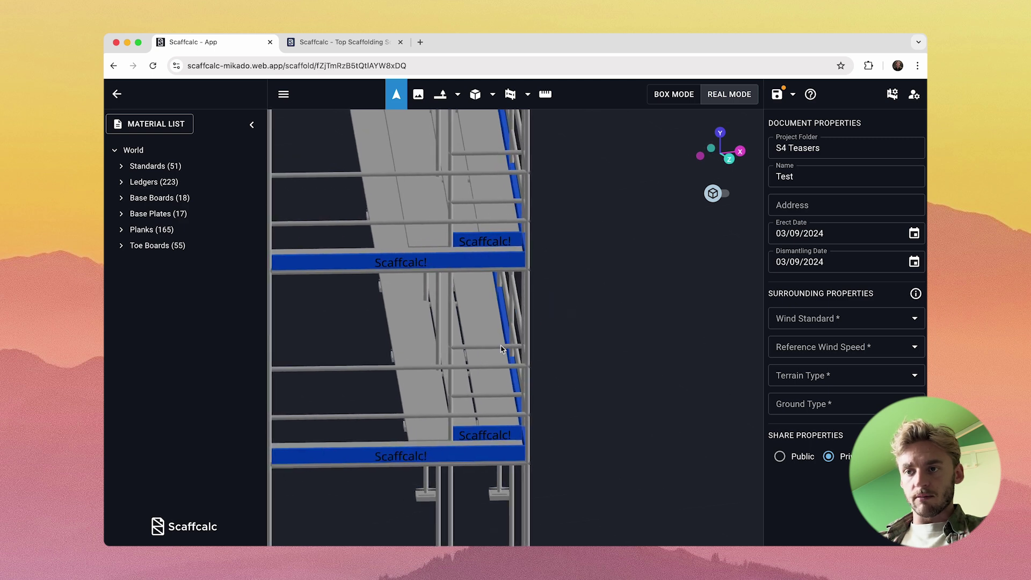
click(501, 347)
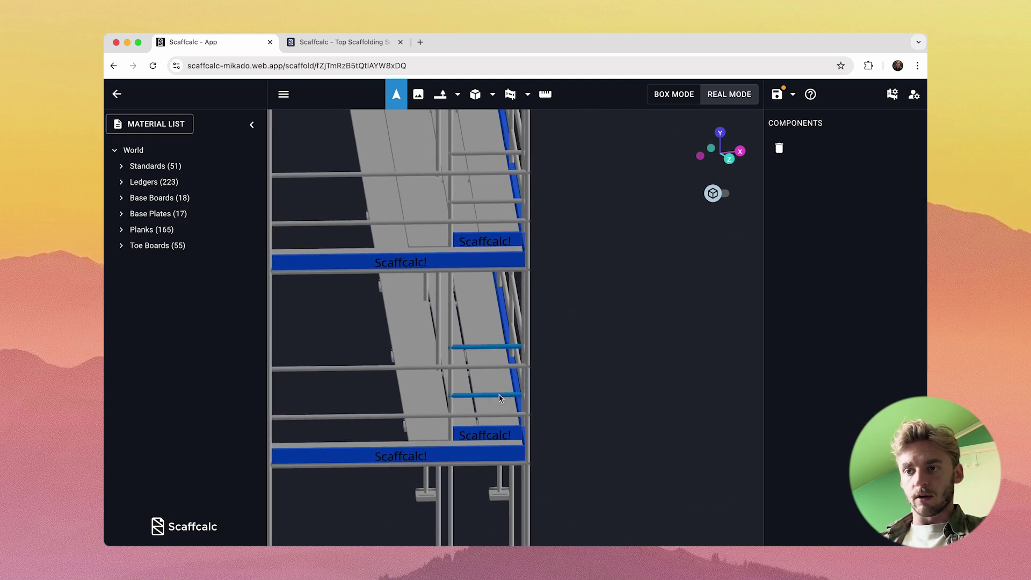
key(super+BackSpace)
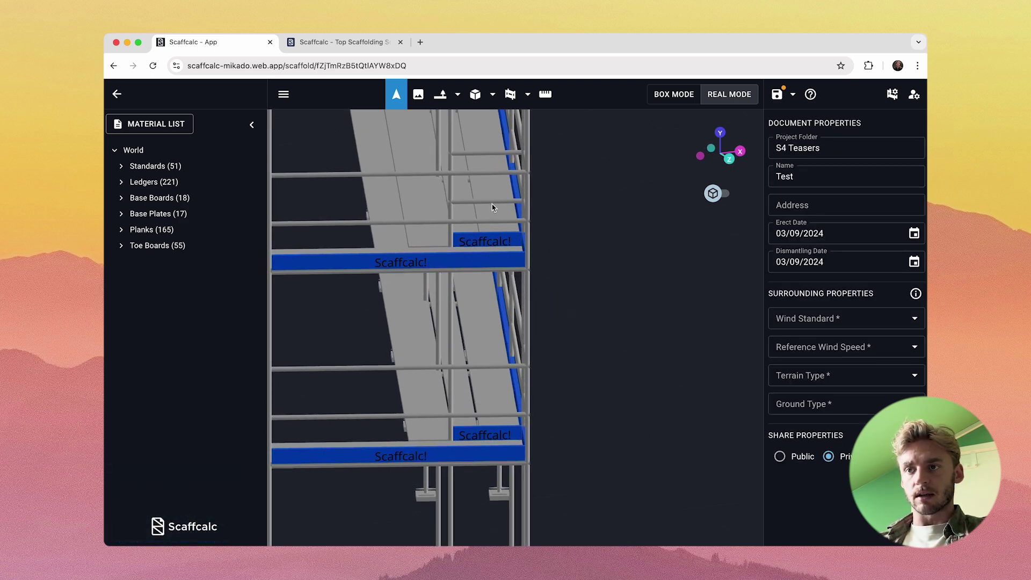
click(492, 203)
key(super+BackSpace)
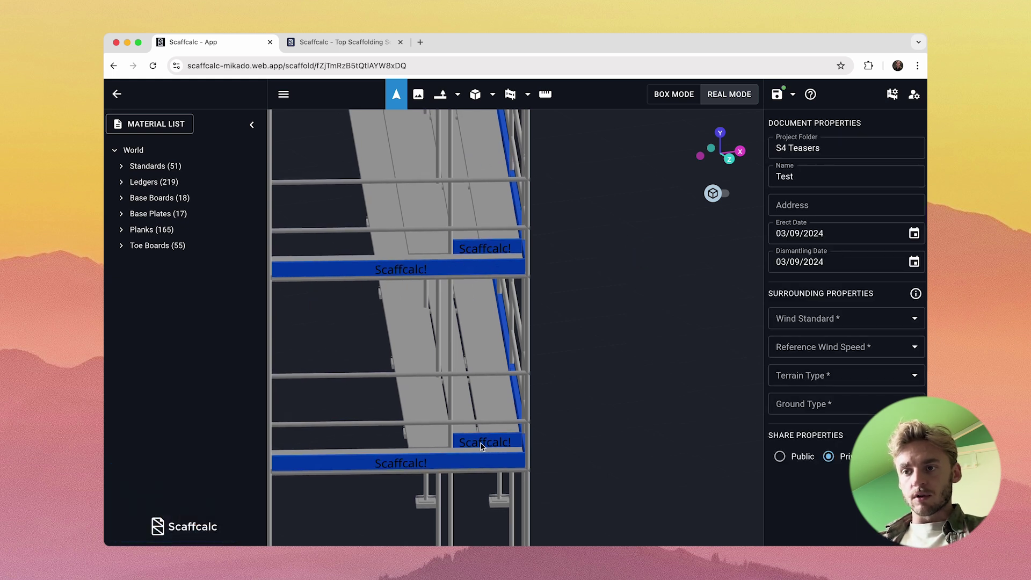
- Delete the short toe boards blocking the corner passage on two levels and review the whole scaffold
click(516, 440)
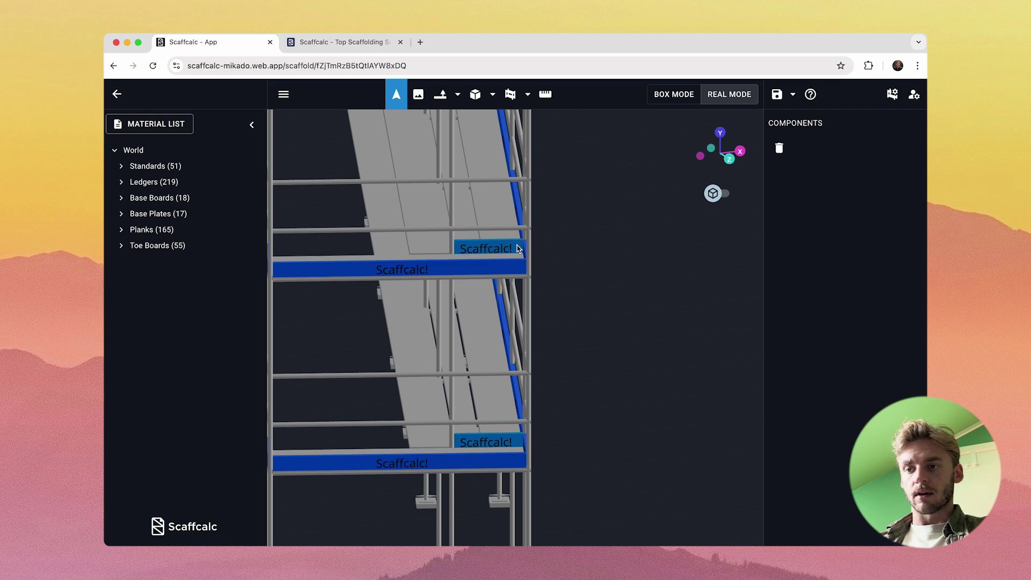
key(super+BackSpace)
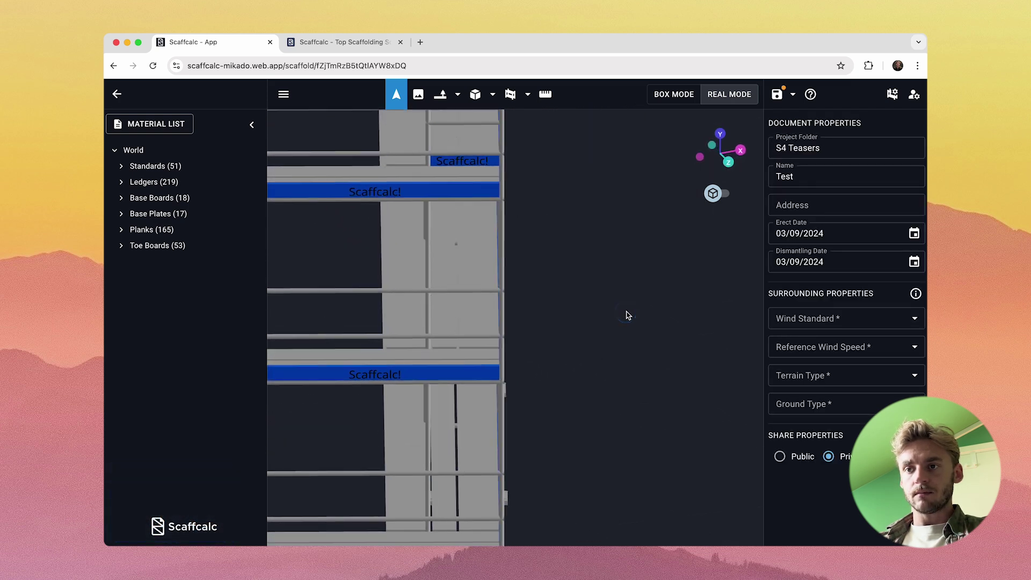
scroll(627, 315, down, 10)
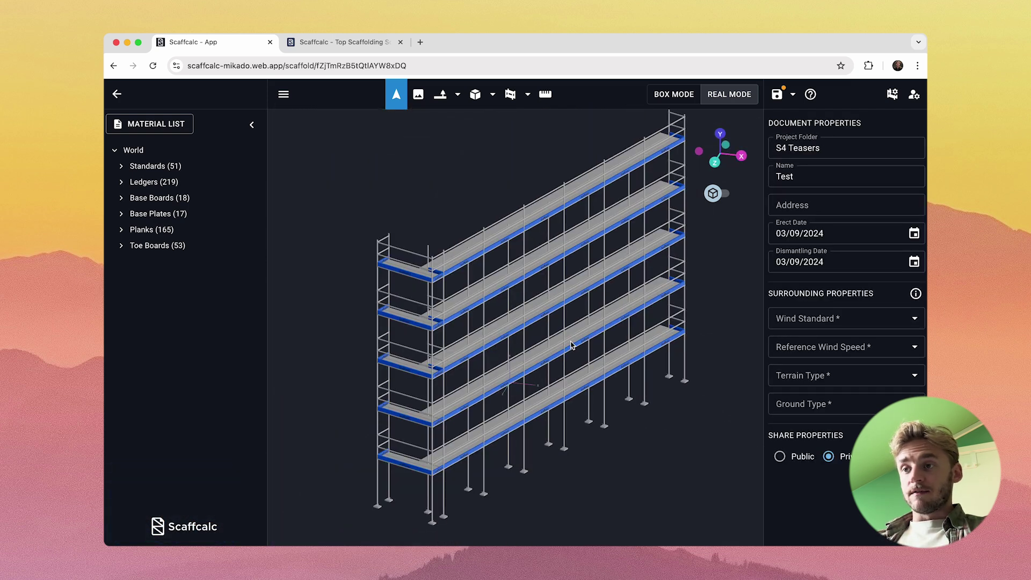
scroll(572, 345, down, 2)
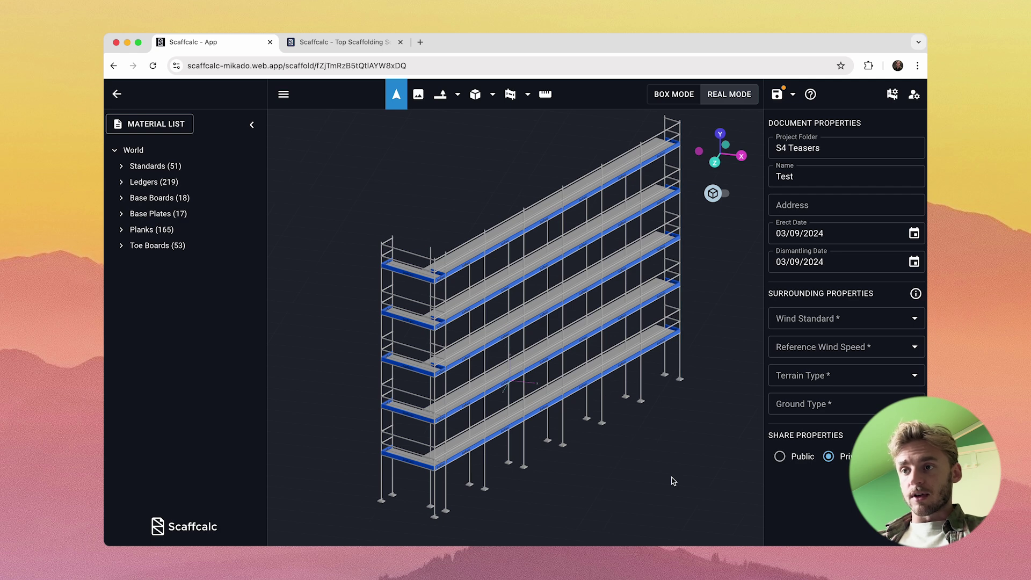
drag(674, 481, 656, 467)
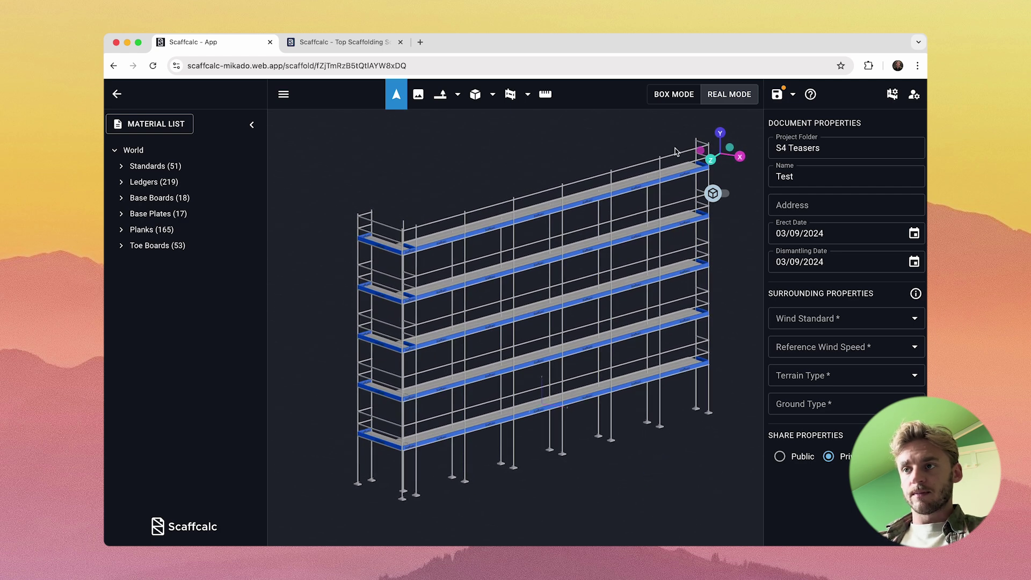
- Draw a five-sided polygon house 10 m high beside the scaffold, viewed from above, with sides of about 9.3, 6.8, 8.6, 6.1 and 5 m
click(719, 133)
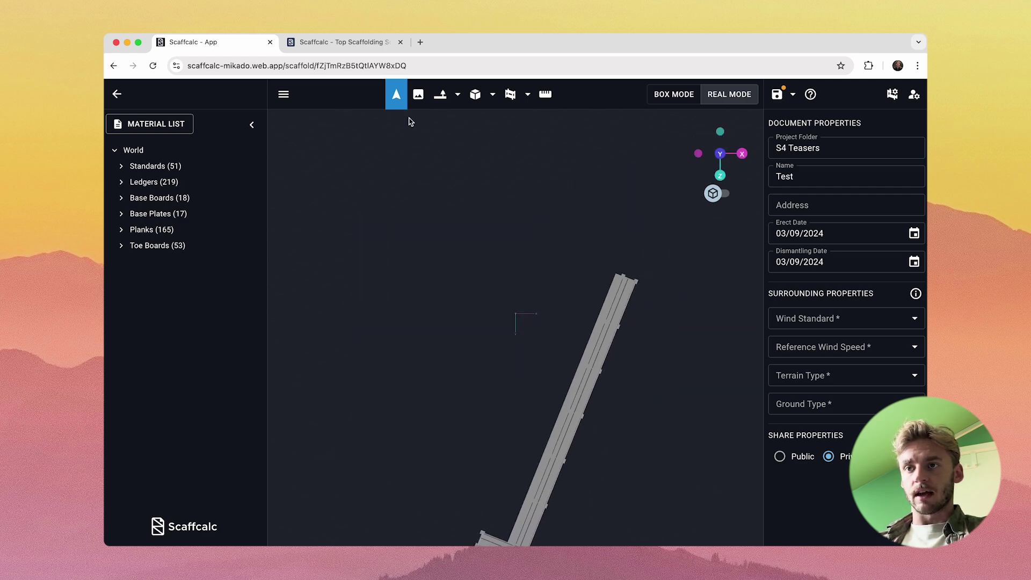
click(492, 96)
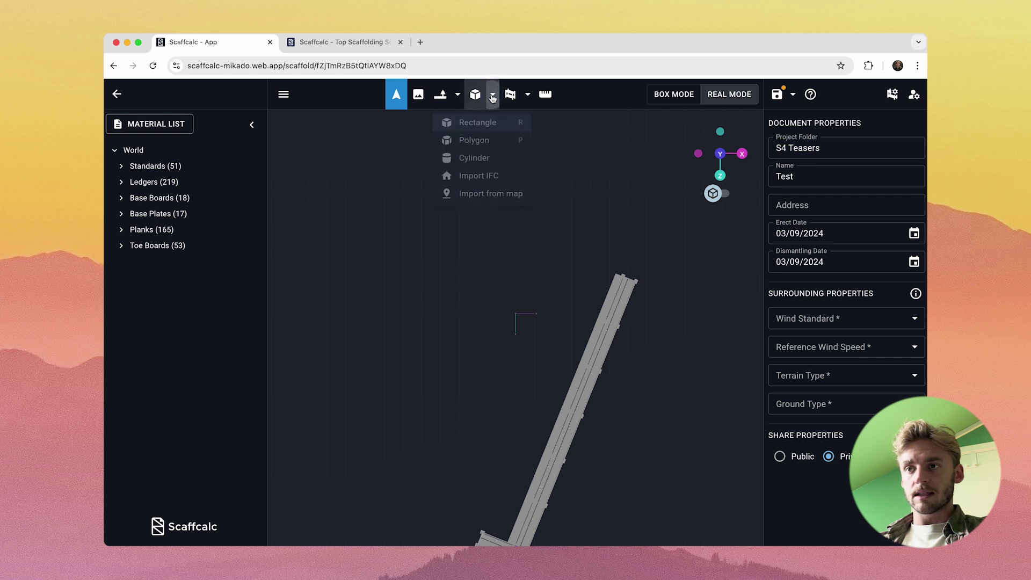
click(473, 141)
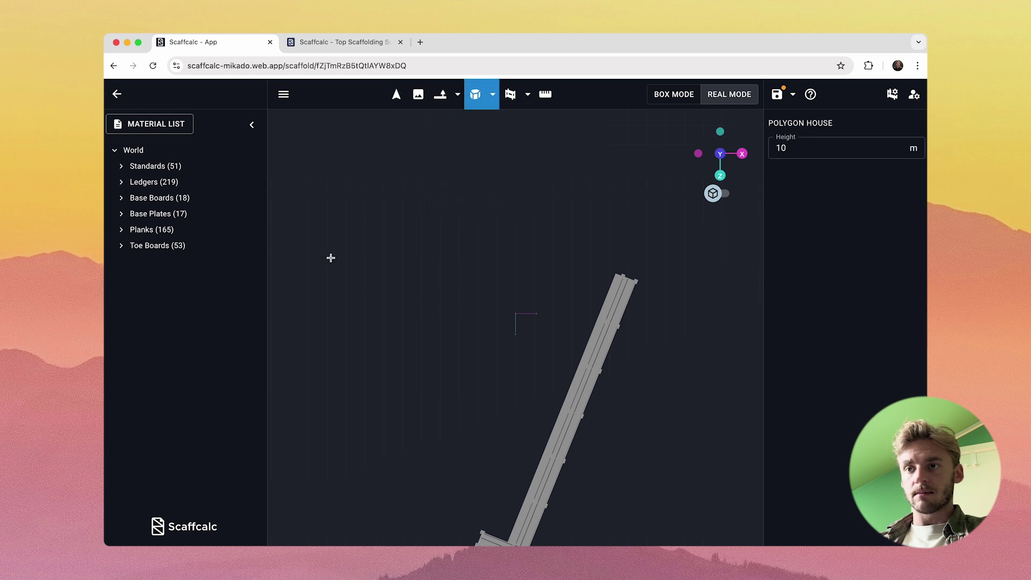
click(334, 172)
click(506, 177)
click(474, 302)
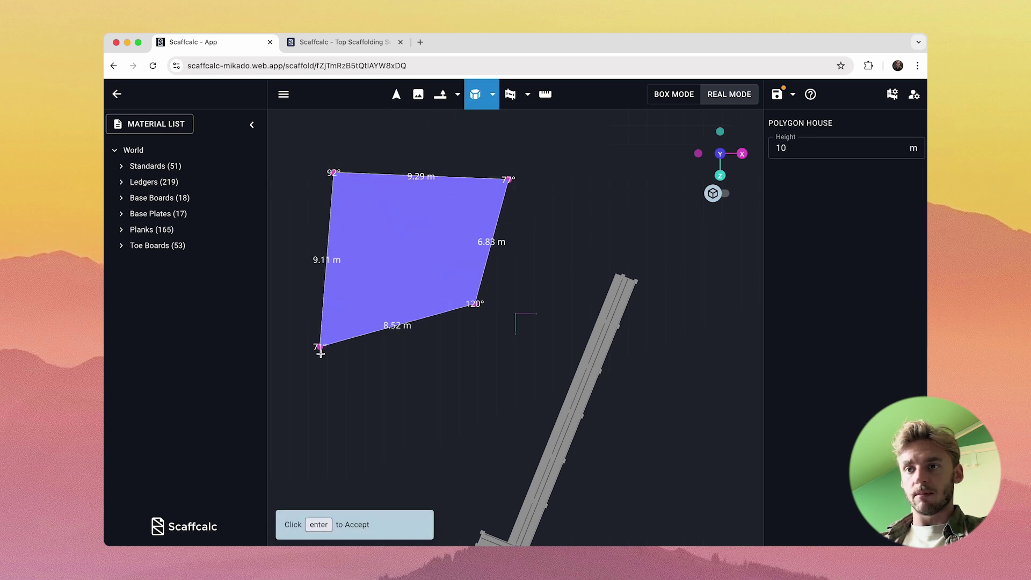
click(322, 358)
click(313, 333)
click(282, 250)
key(Return)
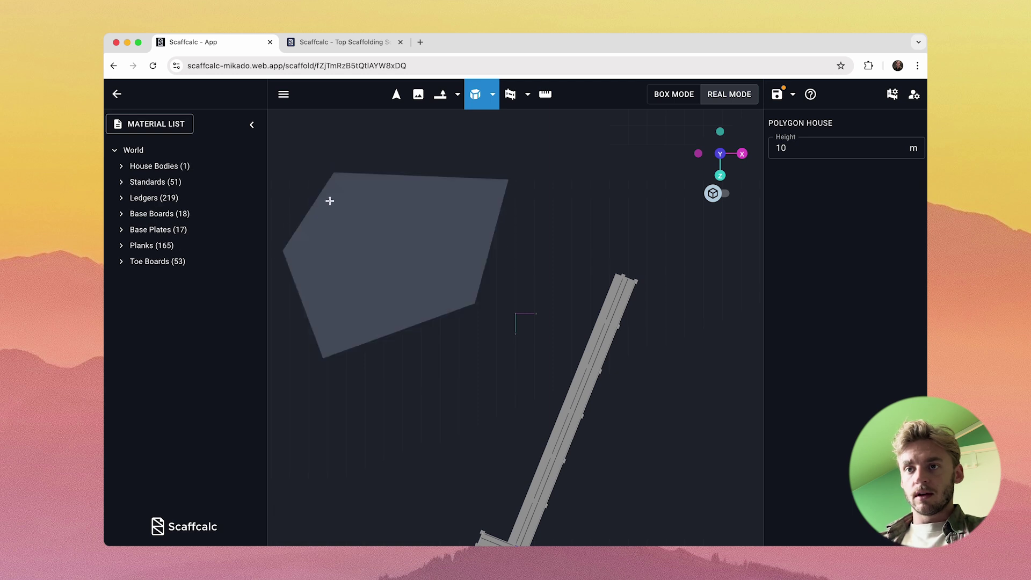
- Draw a 10 m high rectangular house of about 11.72 by 7.37 m and a smaller one of about 2.25 by 3.25 m overlapping its short side
click(475, 107)
click(478, 120)
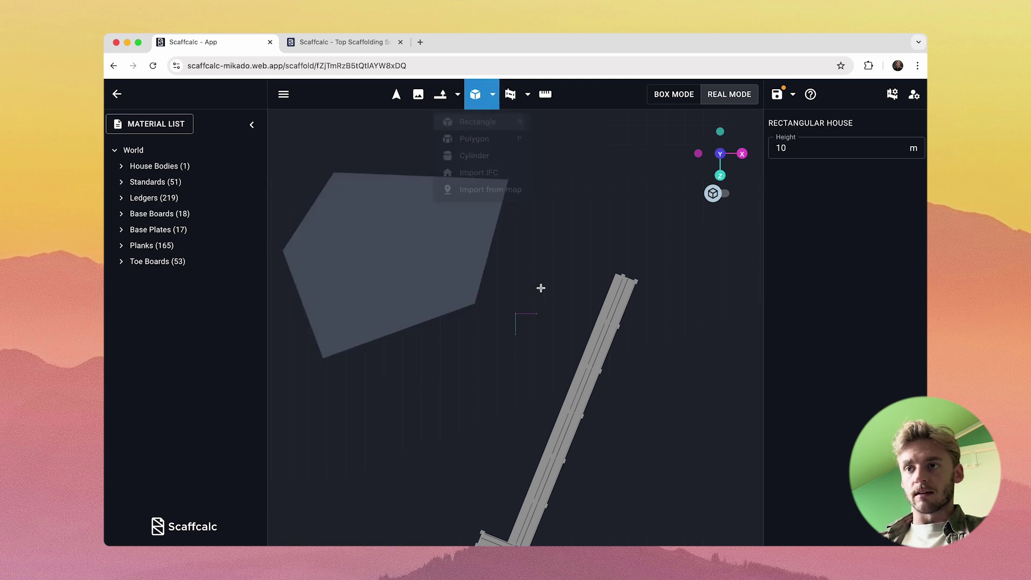
scroll(541, 287, down, 3)
click(553, 151)
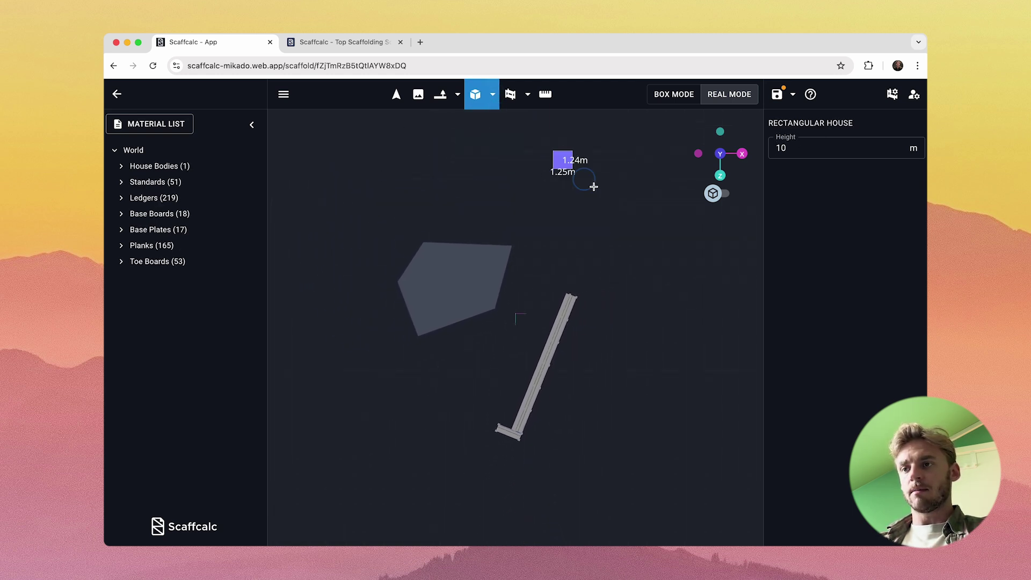
click(664, 221)
key(Escape)
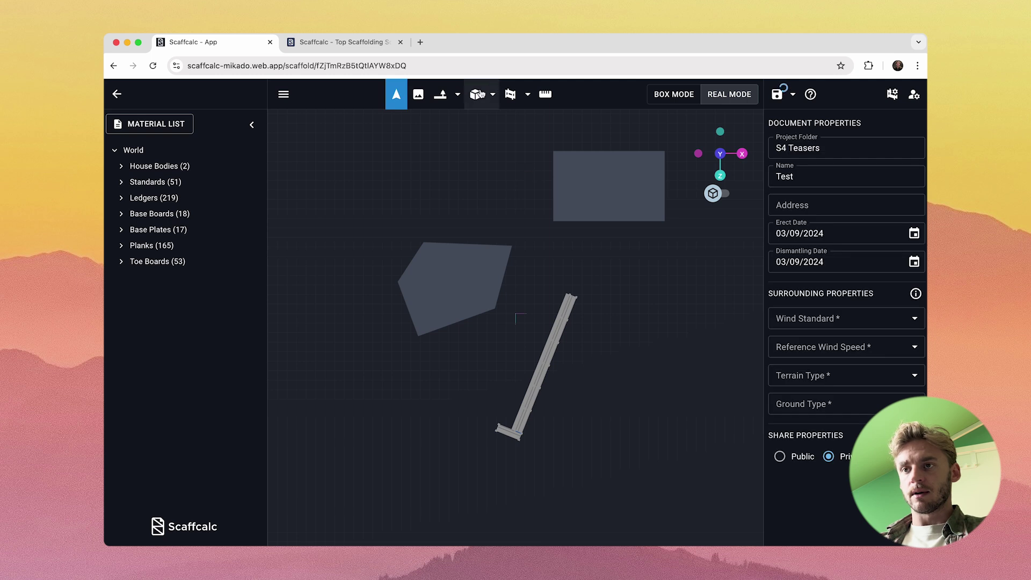
click(478, 94)
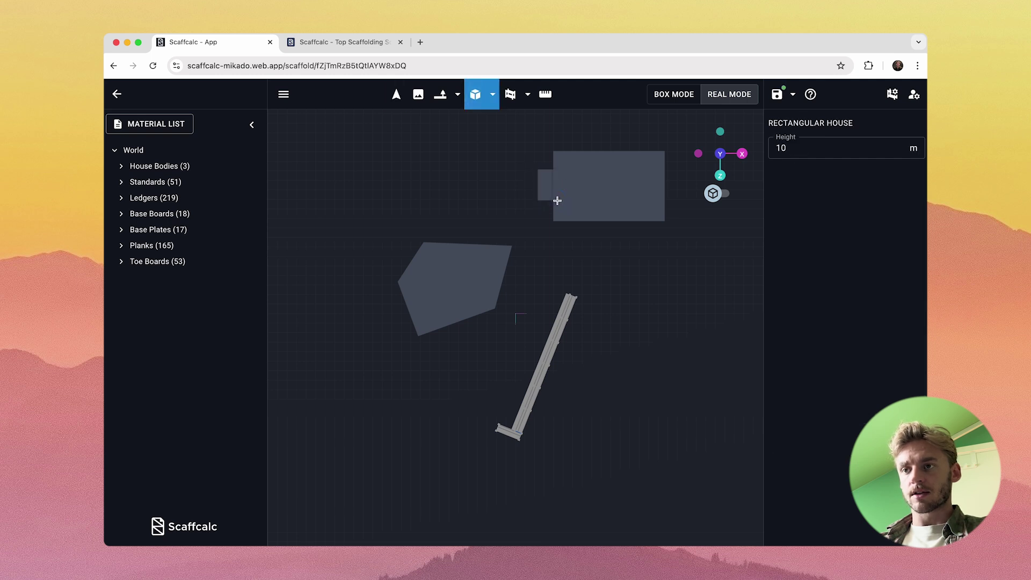
key(Escape)
- Lower the height of the polygon house
drag(530, 200, 647, 123)
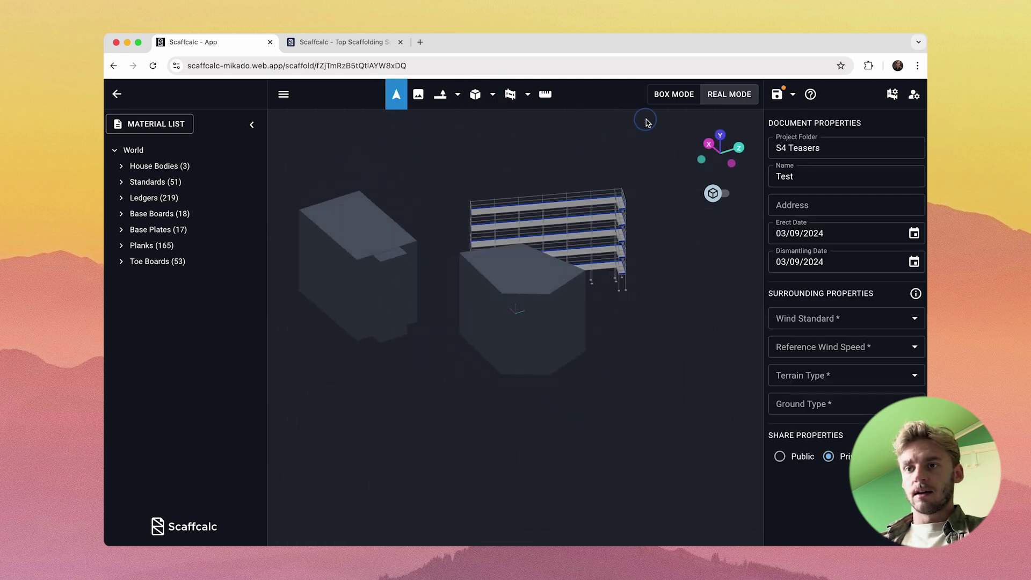
click(543, 325)
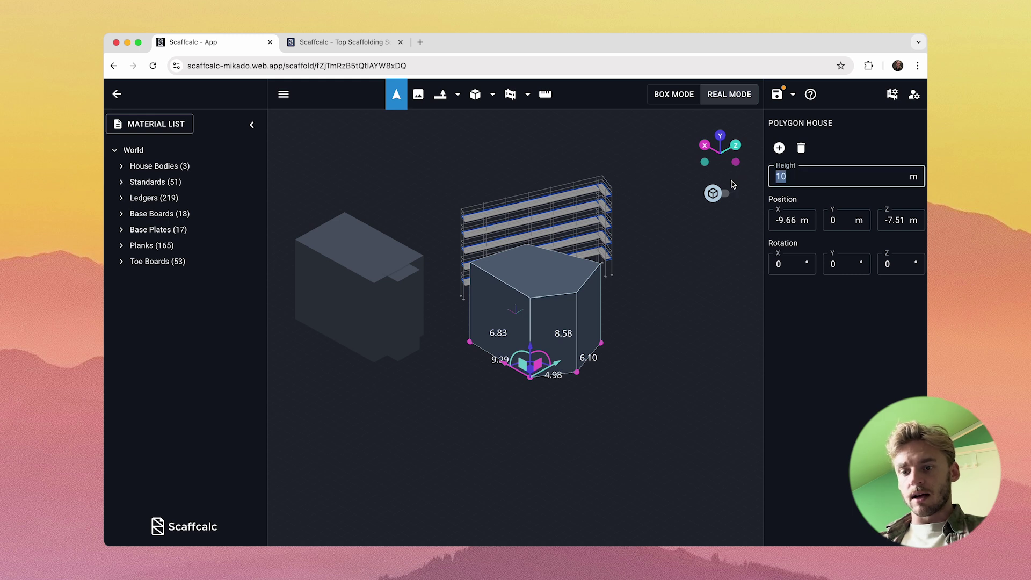
key(Return)
- Set the large rectangular house's height to 6 m and the small adjoining house's height to 4 m
click(347, 321)
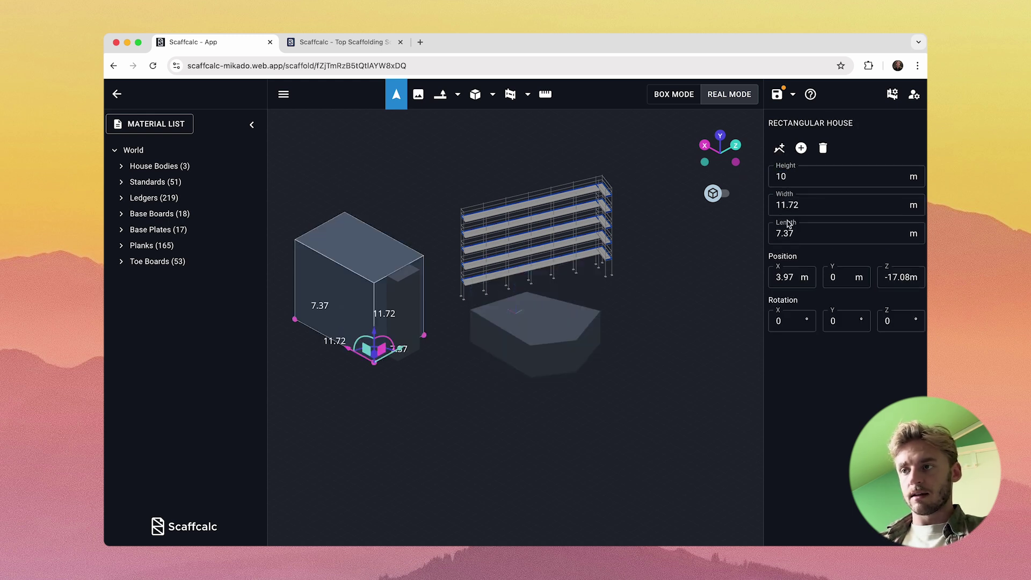
text(6)
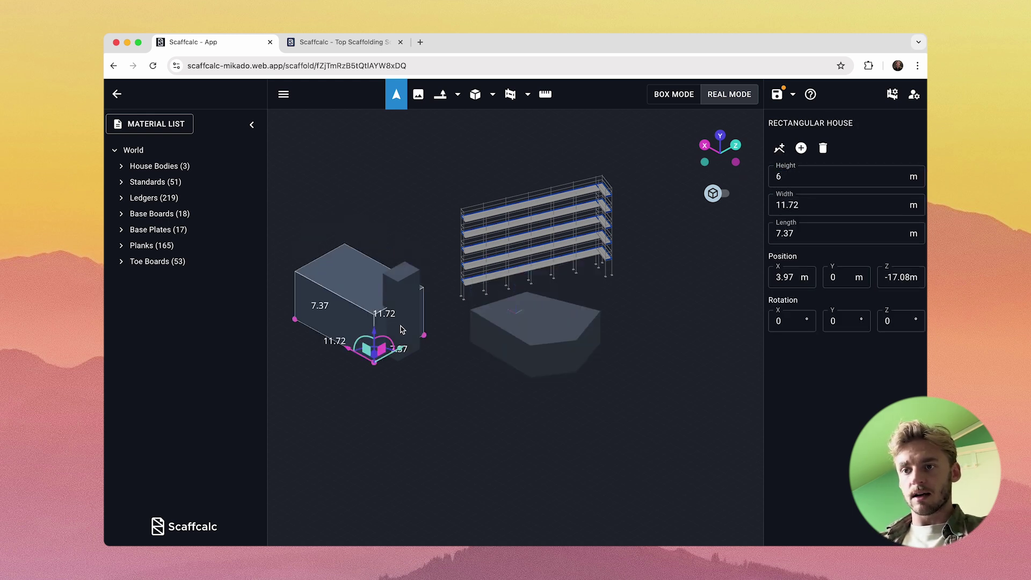
click(411, 348)
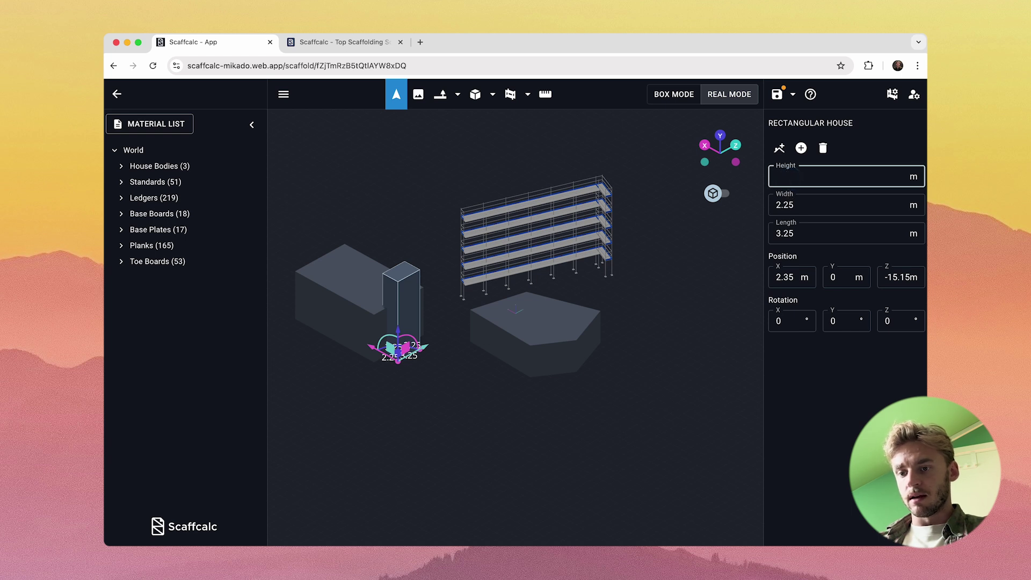
drag(434, 448, 418, 472)
scroll(602, 426, up, 5)
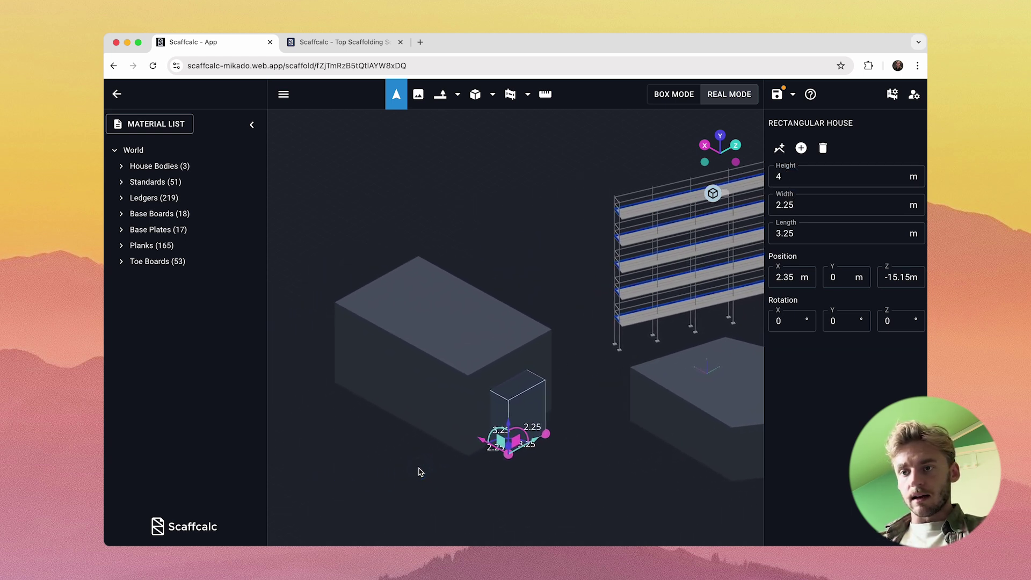
- Add a gable roof to the large rectangular house and rotate it so the ridge runs along the long side
click(423, 337)
click(780, 149)
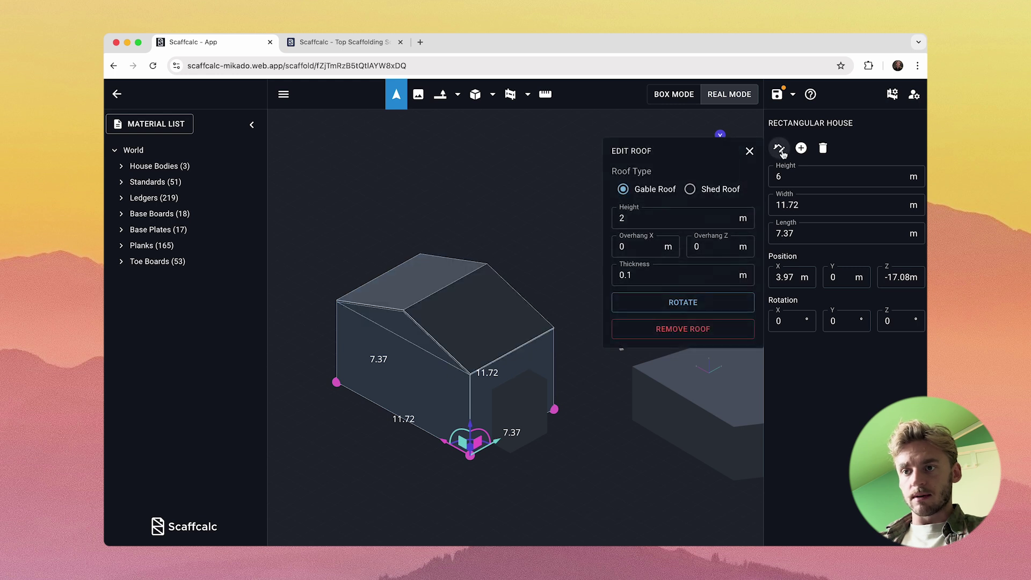
click(683, 302)
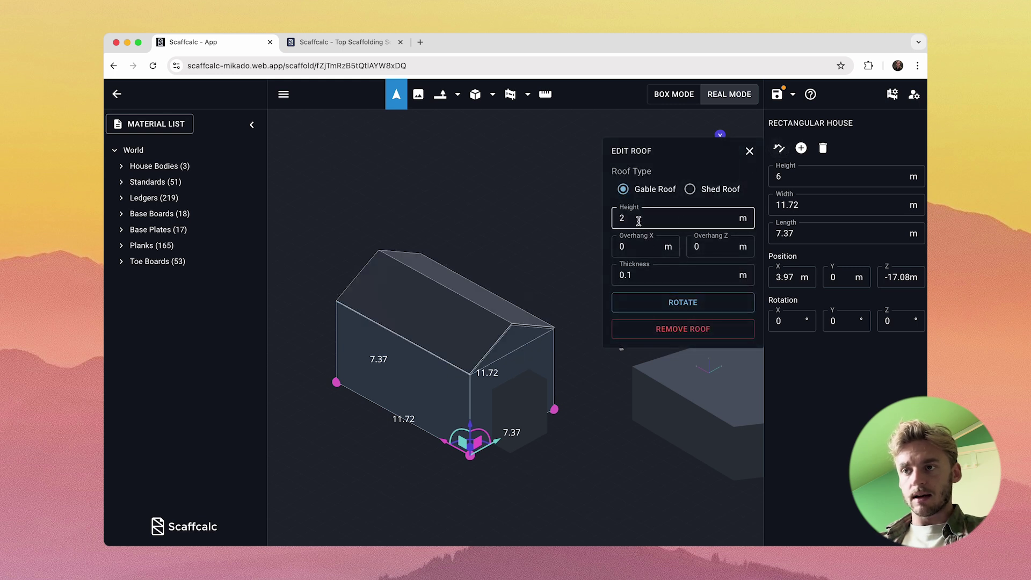
- Set the gable roof's height to 1 m and its X and Z overhangs to 0.5 m each
text(1)
click(623, 274)
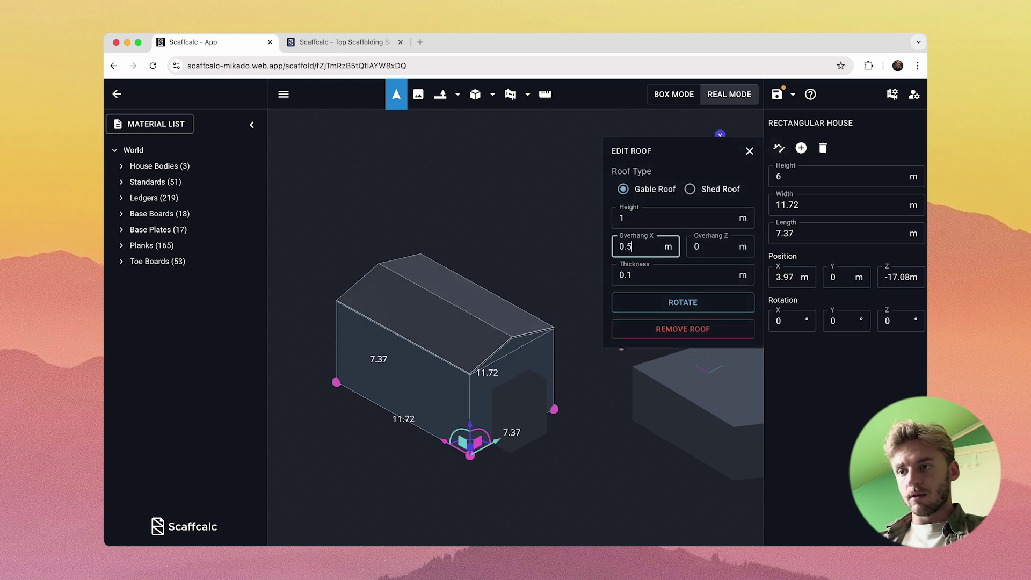
text(0.5)
click(700, 247)
key(BackSpace)
click(714, 274)
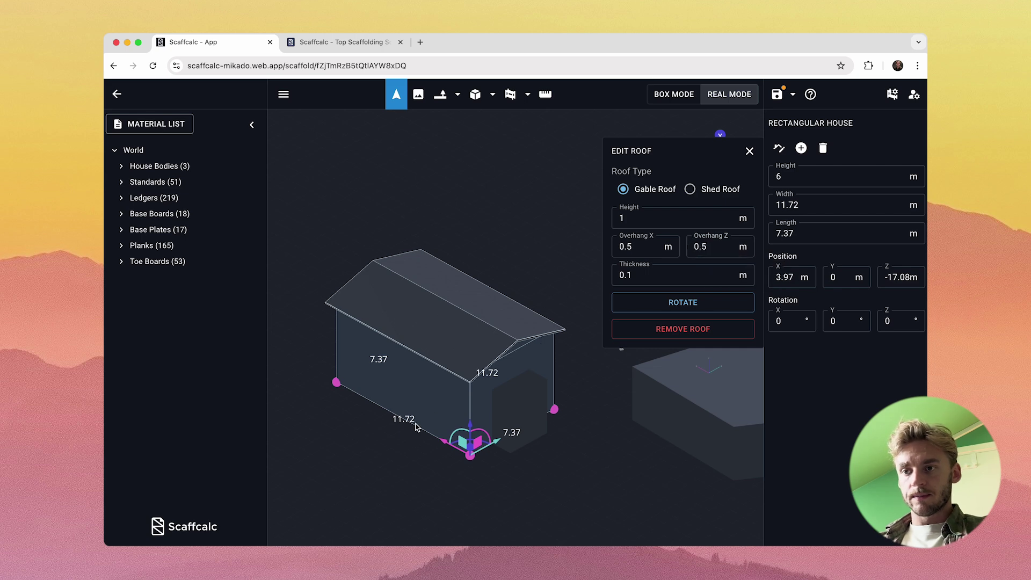
click(369, 482)
- Place a Layher scaffold with Steel planking, 4 m max beam level and 2.57 m bays along the gabled house's long wall
drag(428, 485, 444, 463)
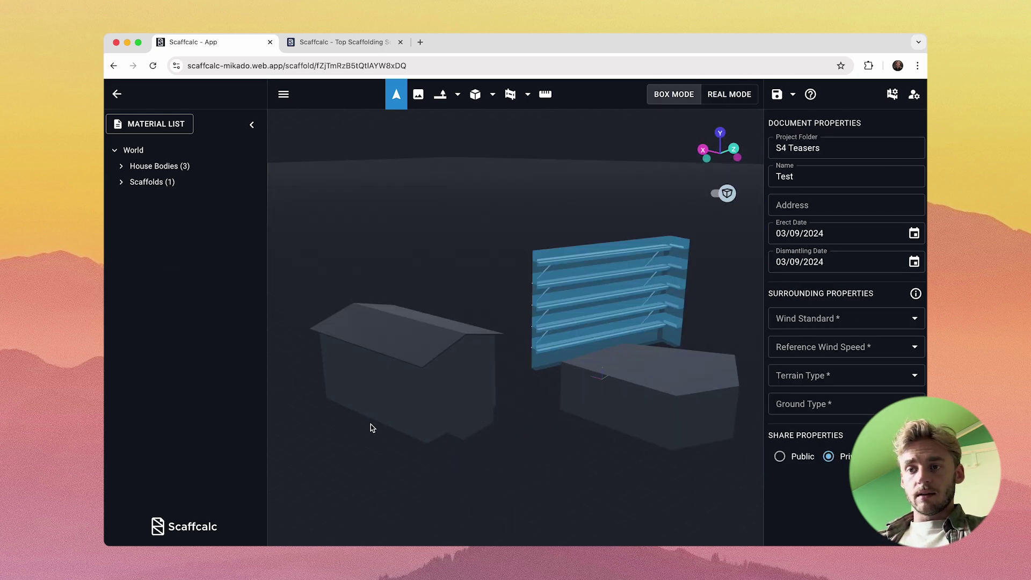
click(510, 95)
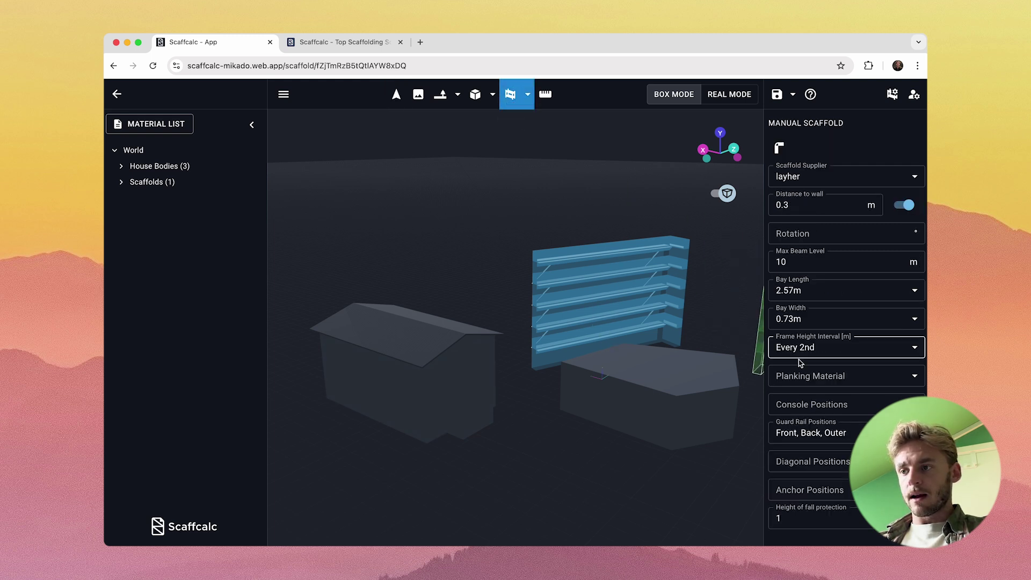
click(794, 377)
click(787, 401)
double_click(781, 261)
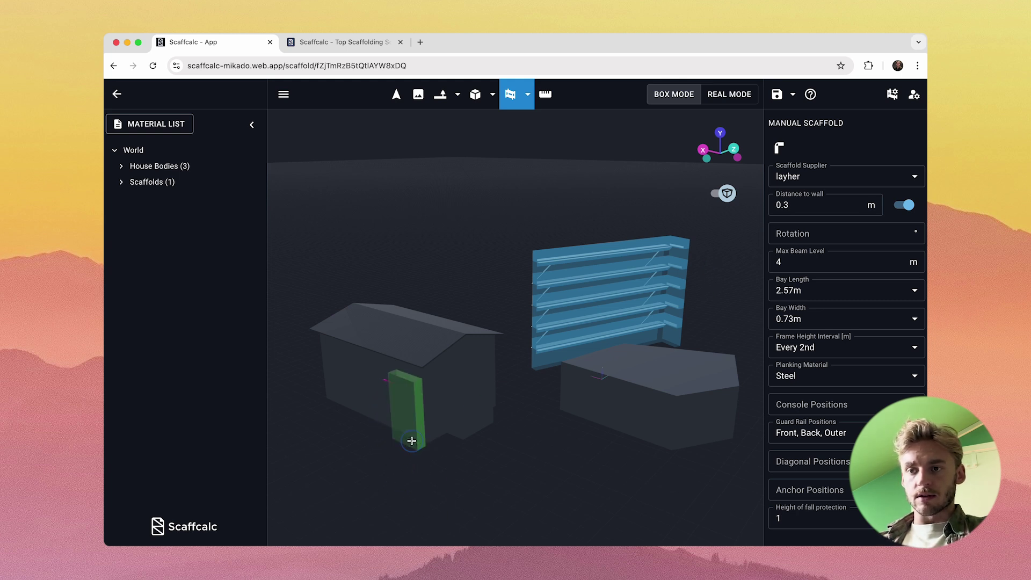
drag(411, 441, 332, 390)
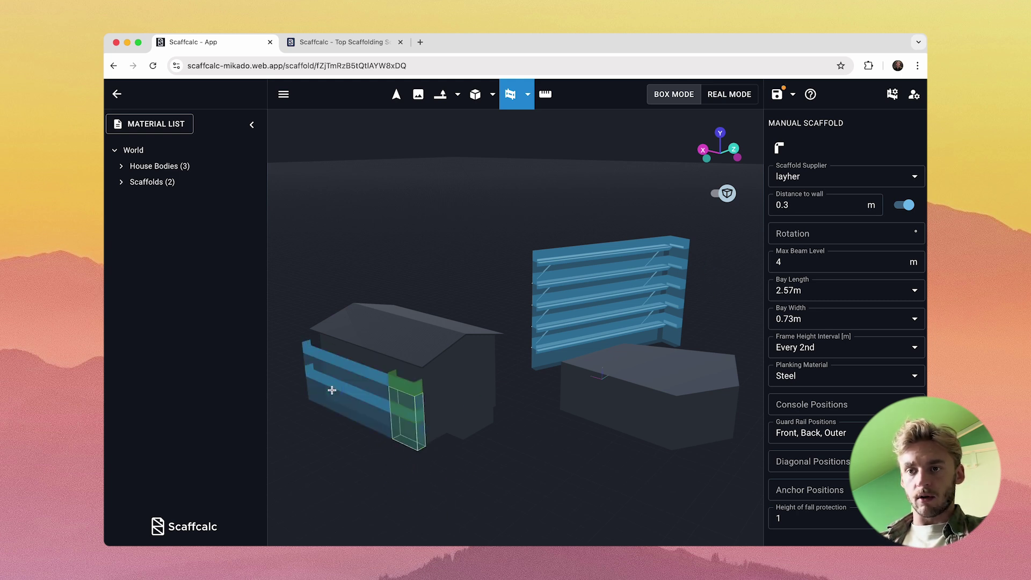
- Set the bay length of the new scaffold's far end bay to 2.07 m
click(395, 94)
drag(336, 227, 403, 445)
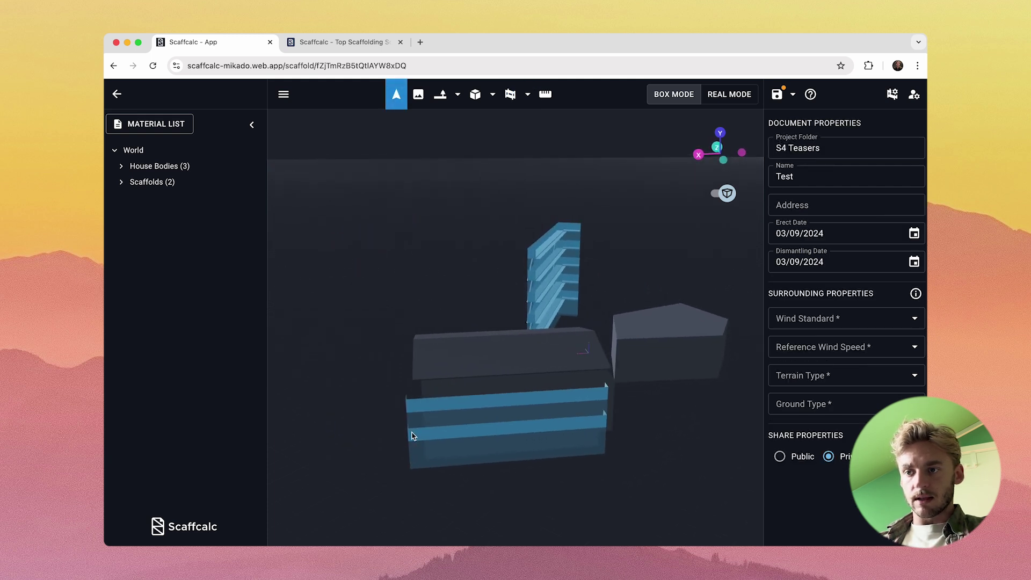
click(420, 470)
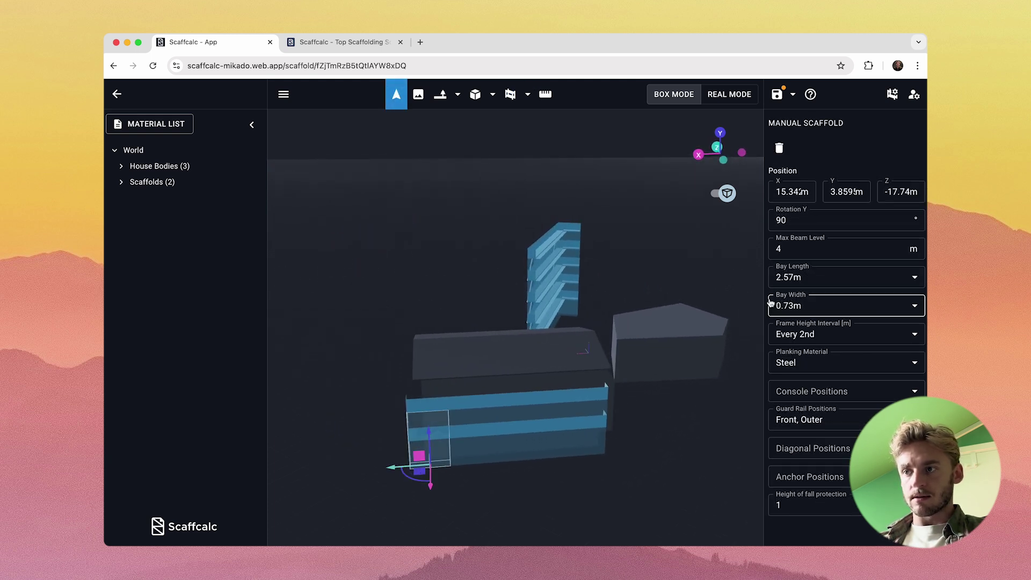
click(790, 277)
click(791, 424)
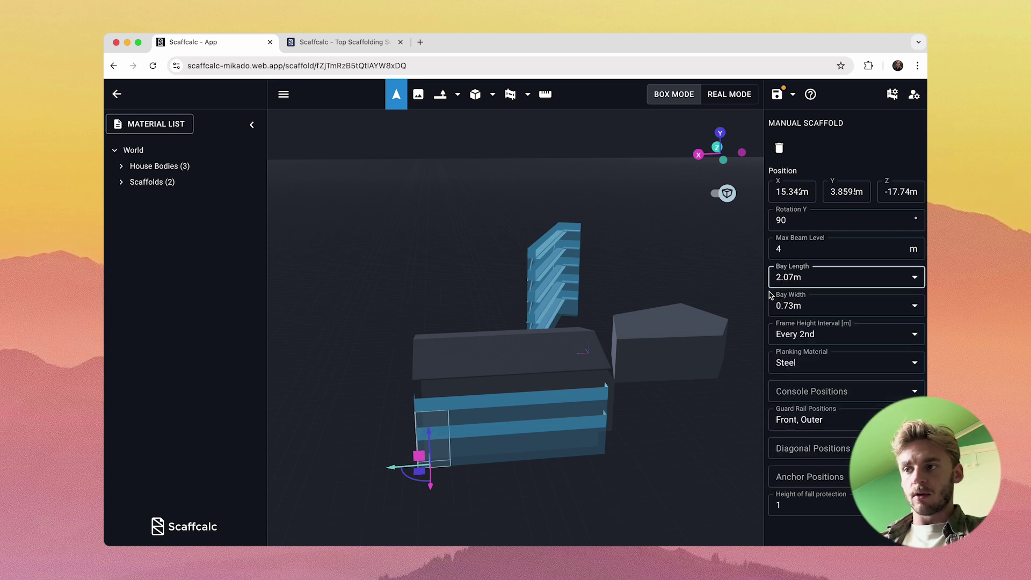
- Show the model in real mode and draw a sloping ground of about 23.09 by 25.51 m in the free area away from the houses
drag(502, 496, 650, 184)
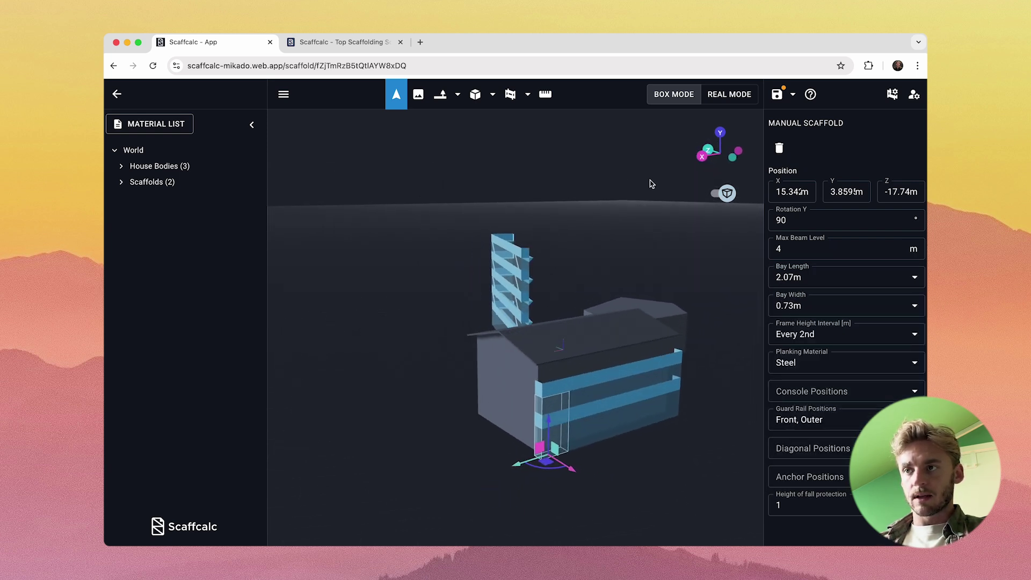
click(734, 100)
drag(621, 472, 667, 273)
scroll(617, 425, down, 5)
click(433, 103)
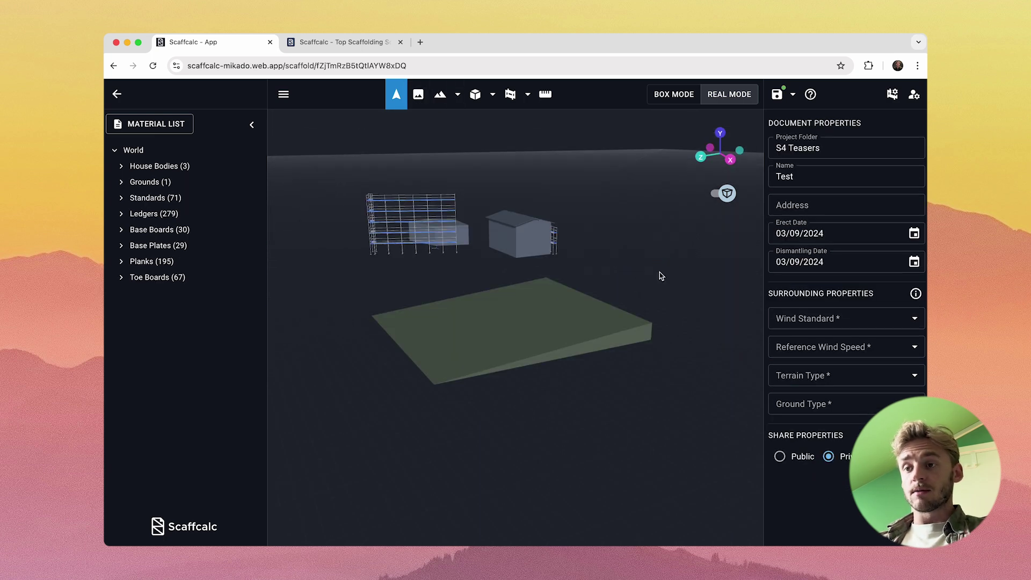
- Set the sloping ground's height to 4 m
click(538, 325)
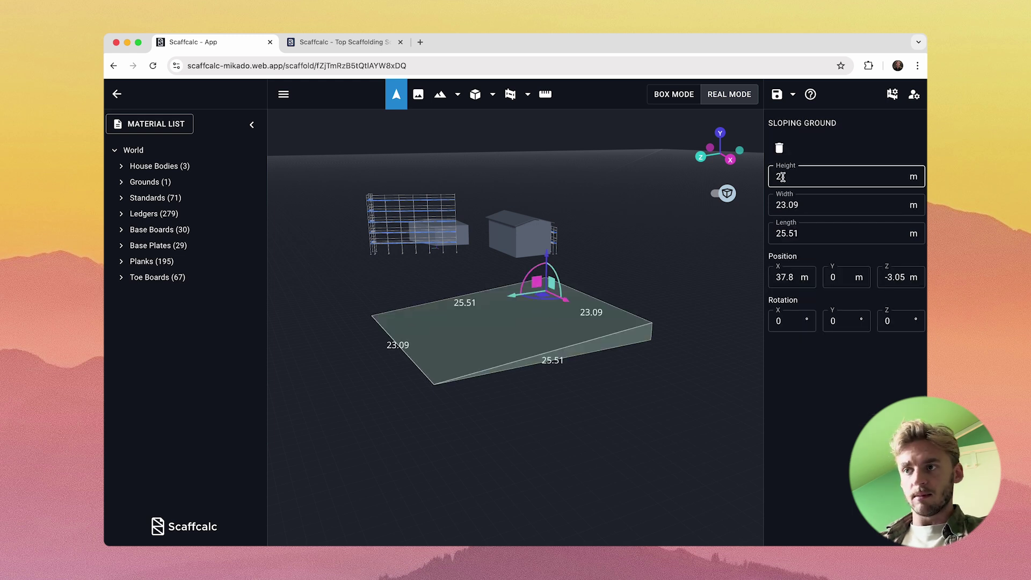
text(4)
key(Return)
drag(600, 451, 683, 458)
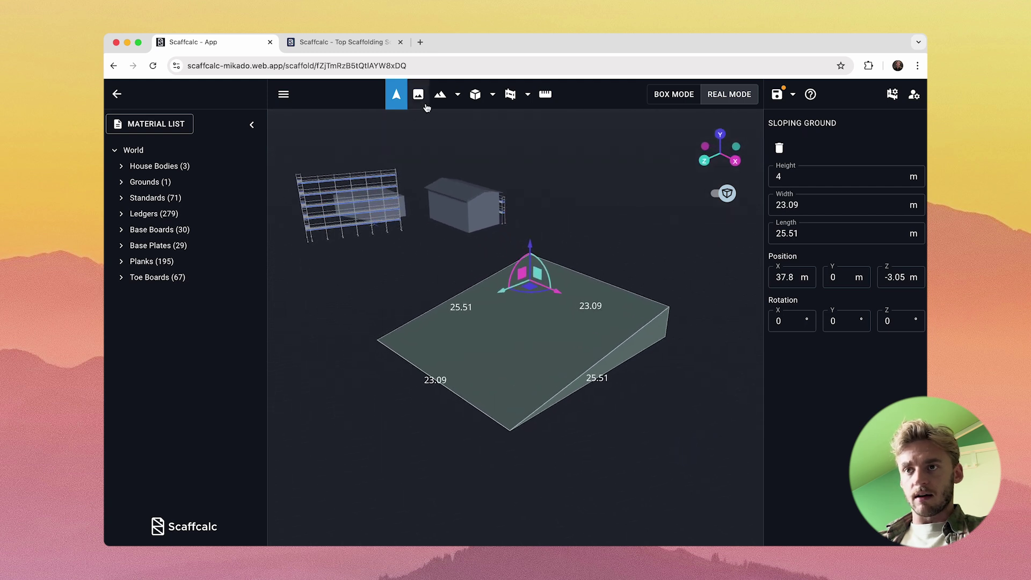
- Draw a 10 m high rectangular house that partly overlaps the sloping ground
click(475, 95)
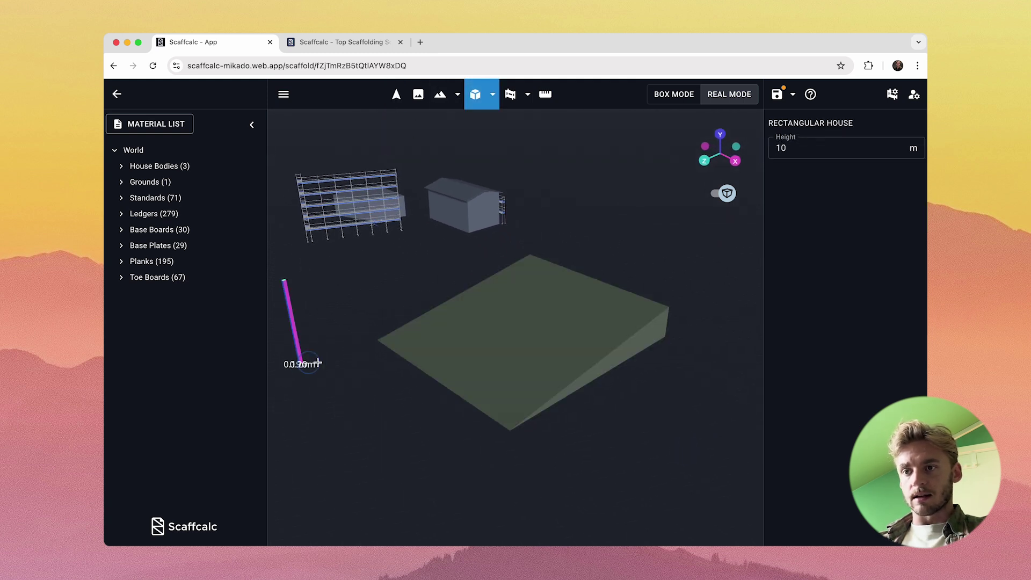
drag(317, 363, 568, 345)
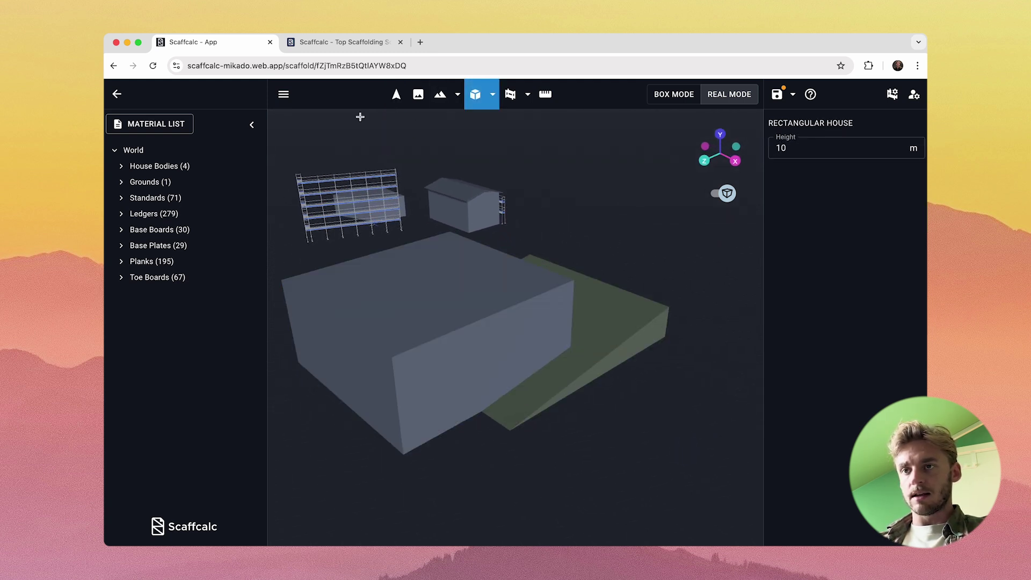
click(395, 95)
- Place a Layher scaffold with Steel planking, 4 m max beam level and 2.57 m bays along the new house's wall, across the slope
drag(580, 230, 523, 135)
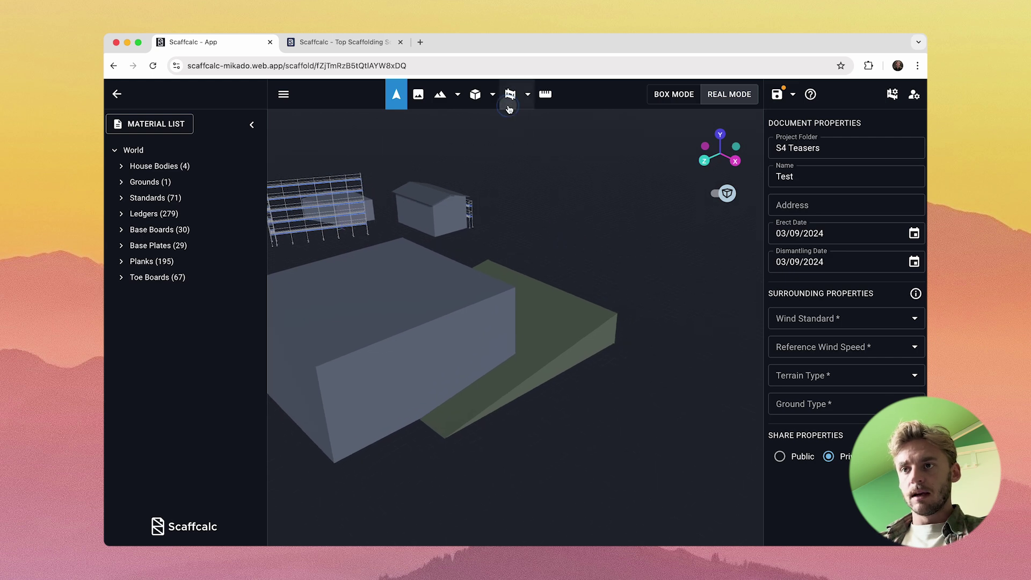
click(509, 108)
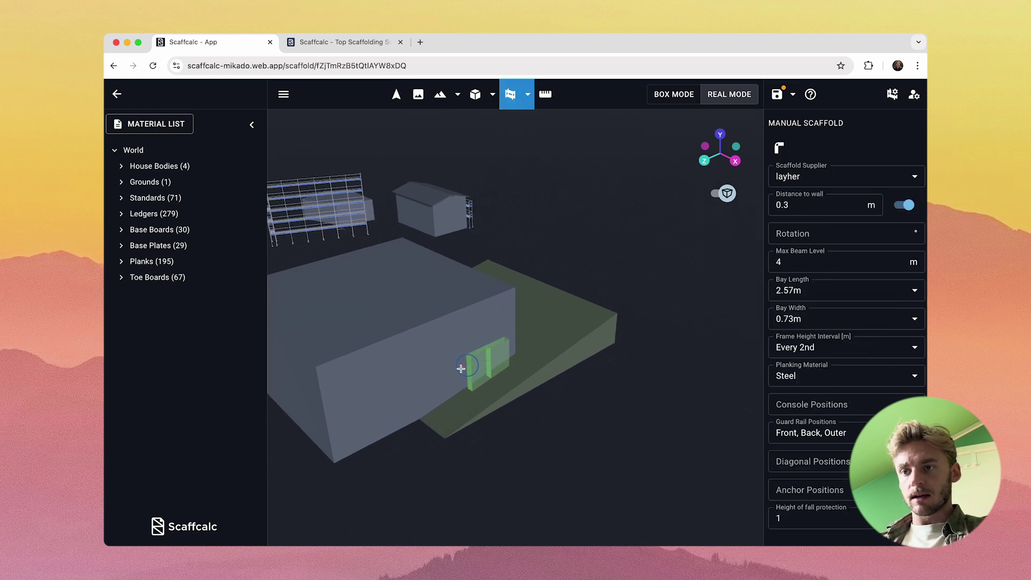
drag(460, 369, 361, 414)
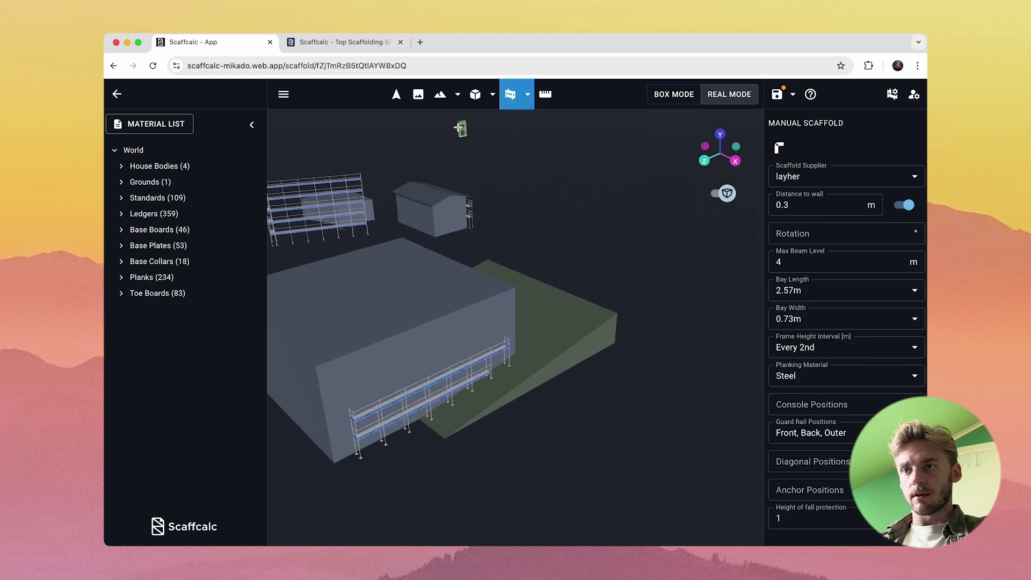
- Examine how the new house's scaffold stands on the sloping ground, up close and from a distance, with the sloping ground selected
click(395, 95)
scroll(547, 394, up, 10)
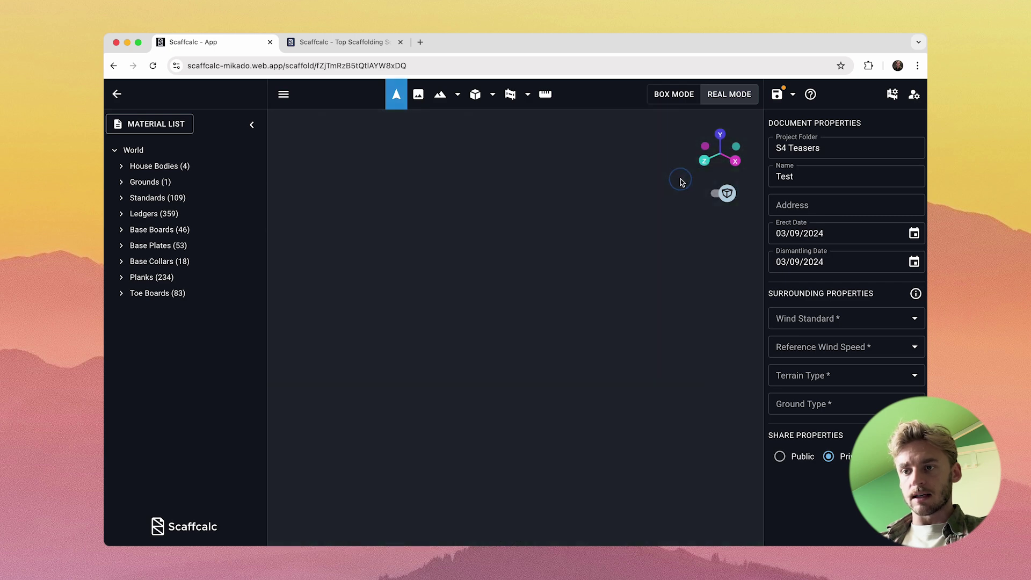
scroll(681, 180, down, 10)
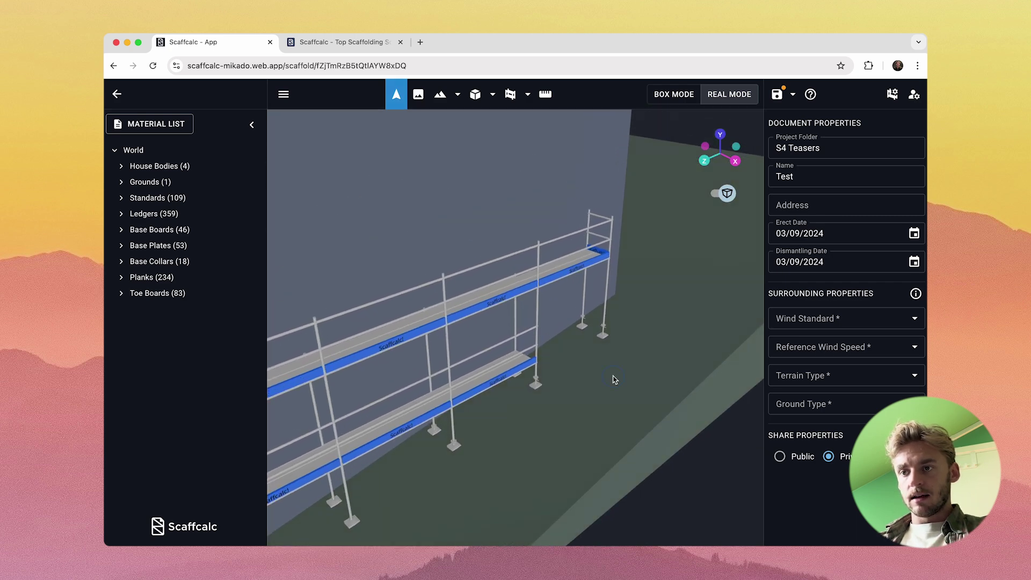
scroll(587, 367, up, 5)
scroll(587, 366, down, 8)
click(617, 368)
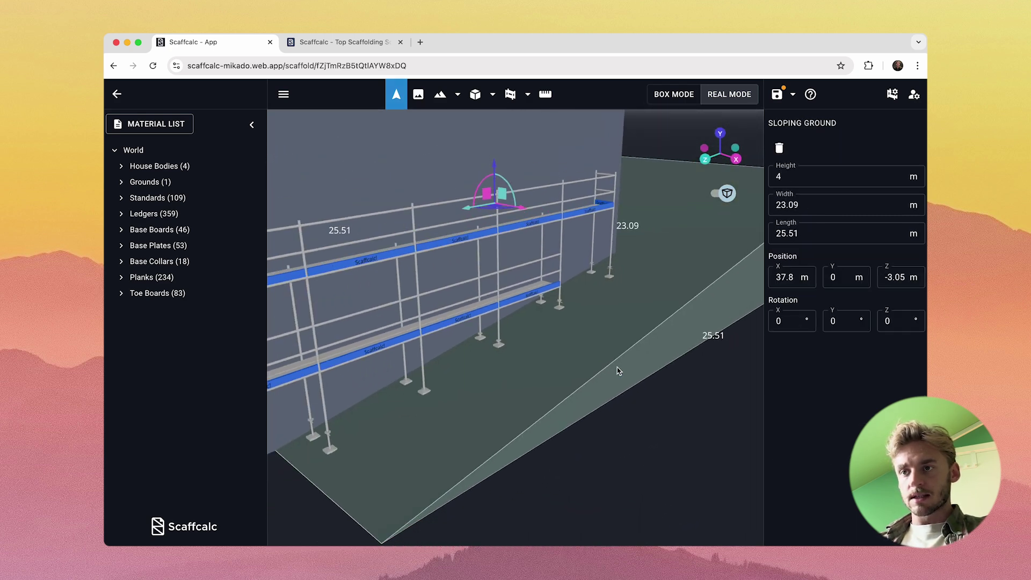
scroll(616, 368, down, 5)
scroll(616, 368, up, 8)
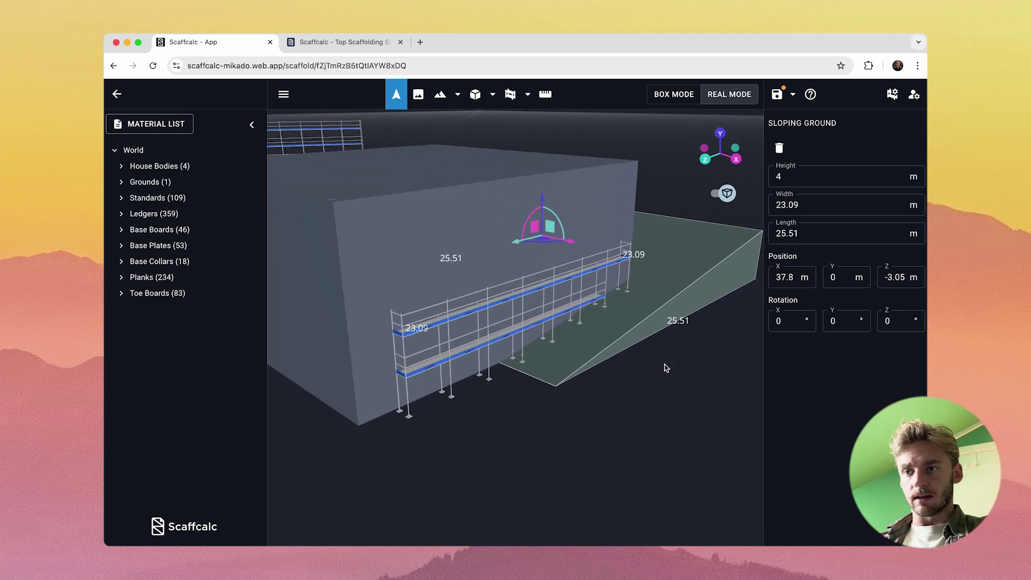
scroll(659, 370, up, 3)
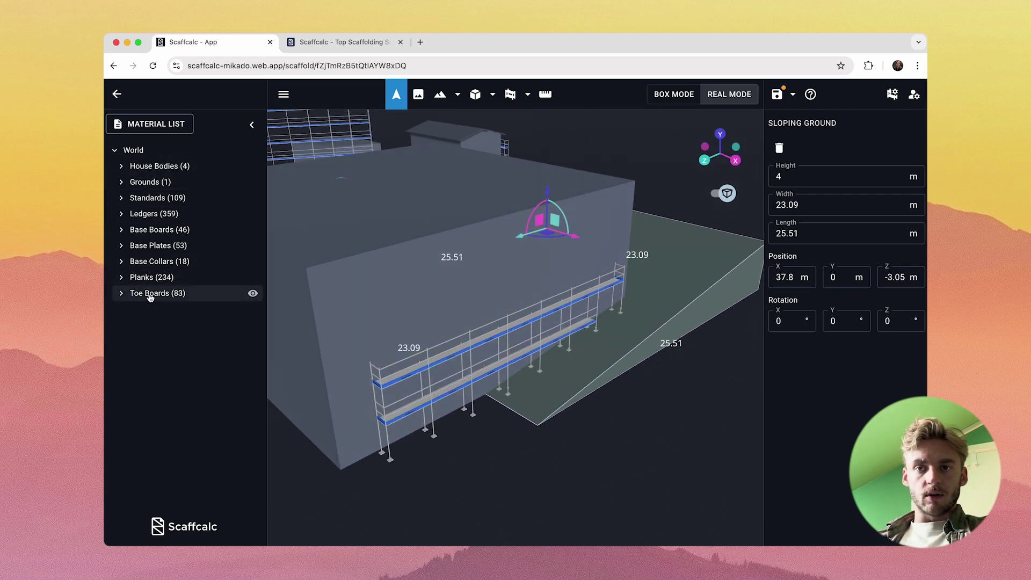
- Review the scaffold components and the export options in the project's material list, and close the list
click(151, 124)
scroll(452, 366, down, 2)
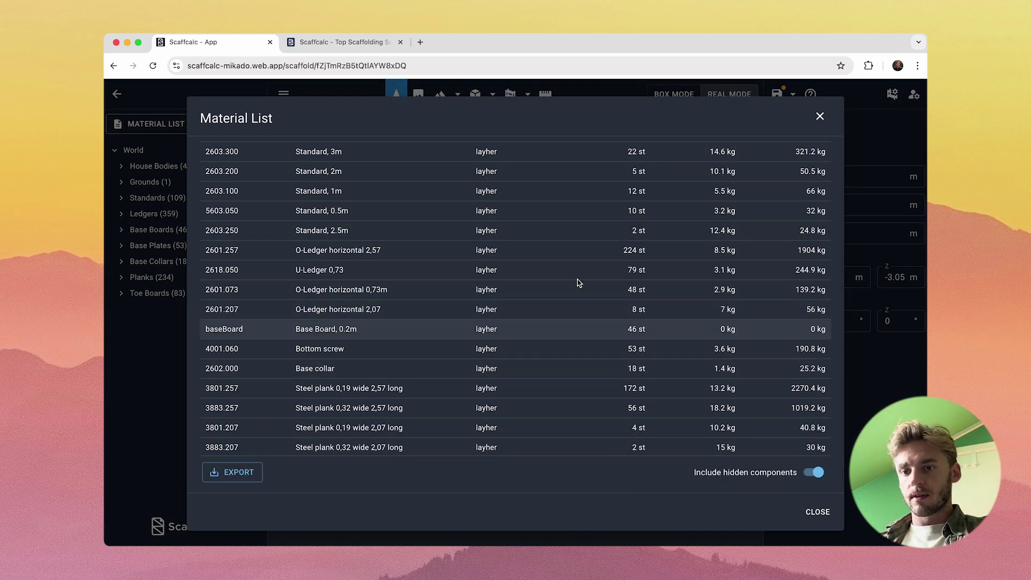
scroll(558, 262, up, 2)
scroll(558, 262, down, 2)
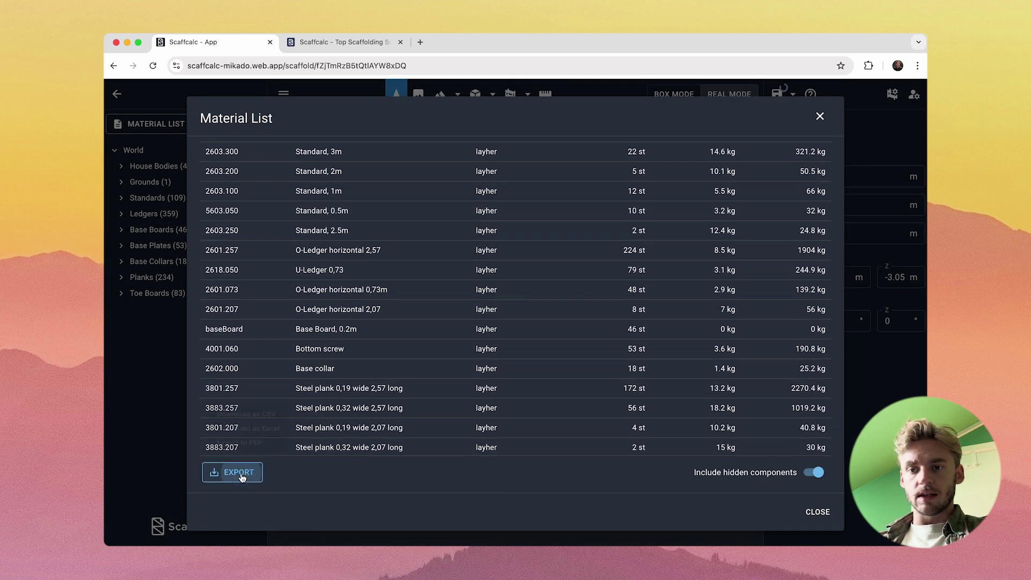
click(244, 428)
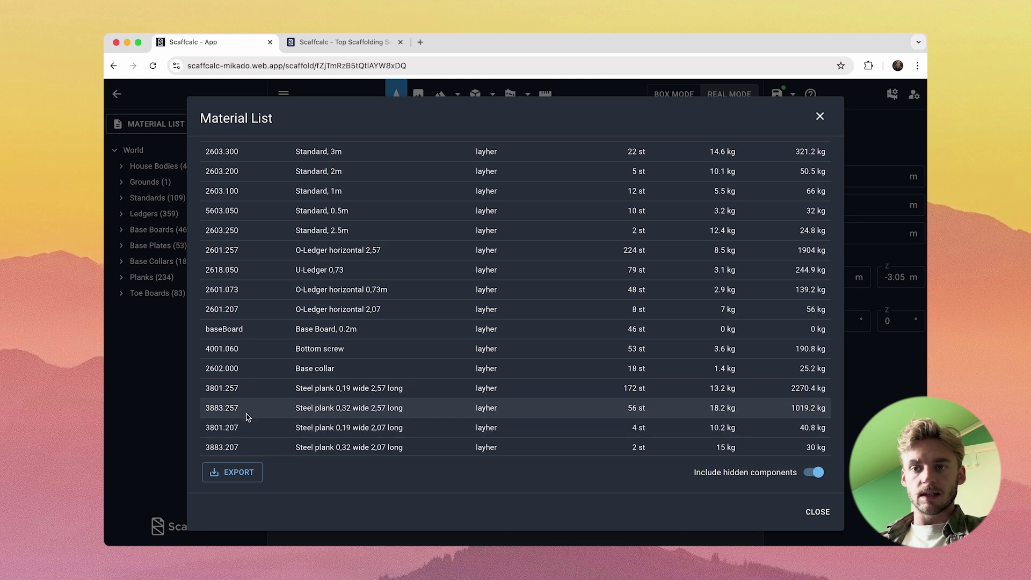
click(239, 472)
key(Escape)
key(Escape)
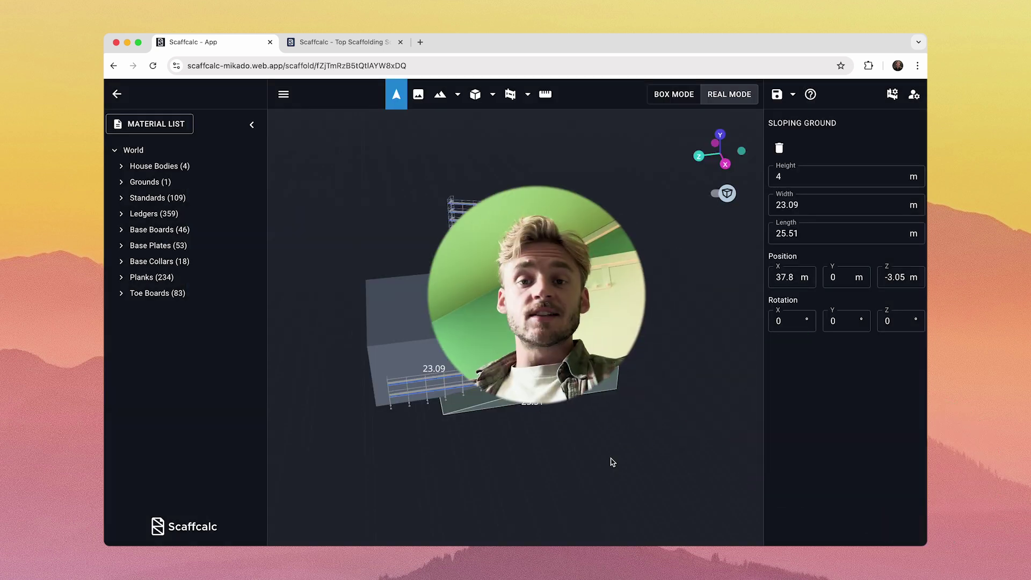